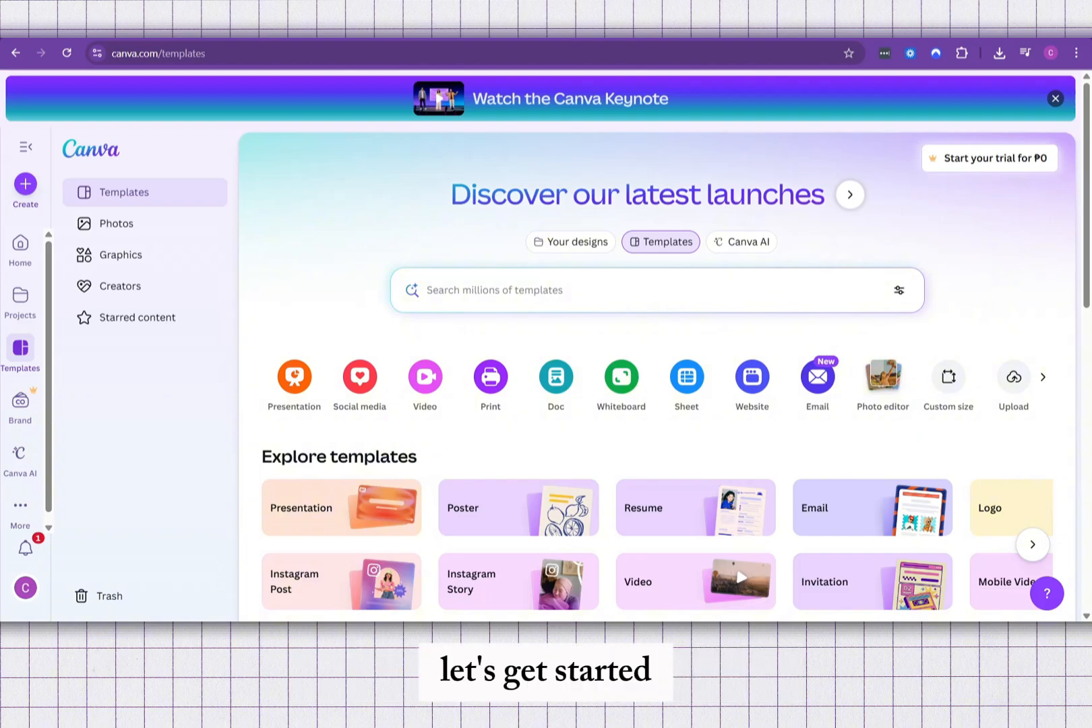
Step: Start a new design by searching the design types for "journal" and opening a blank Spiral Notebook
{"action": "mouse_move", "coordinate": [981, 120]}
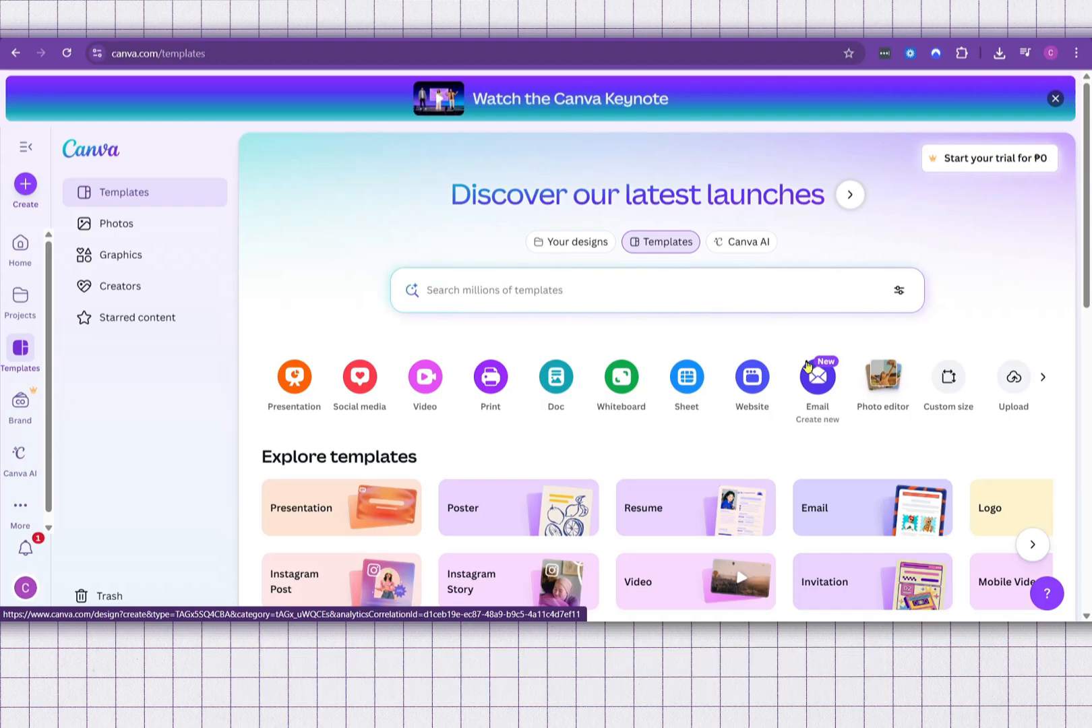
{"action": "left_click", "coordinate": [20, 180]}
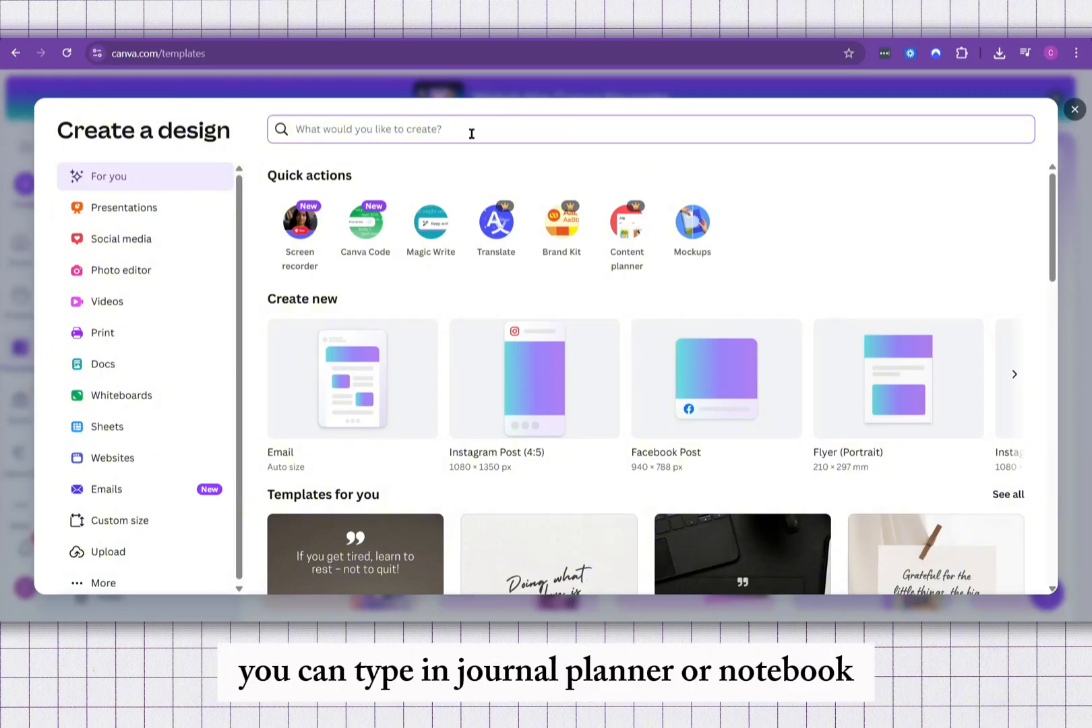
{"action": "type", "text": "journa"}
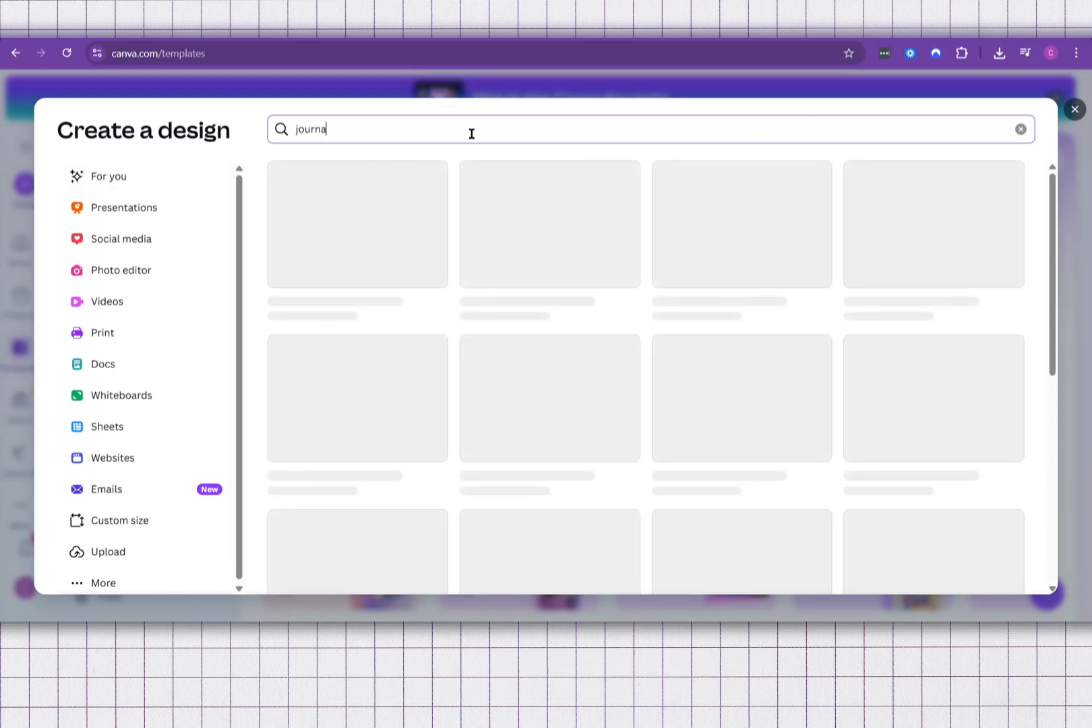
{"action": "type", "text": "l"}
{"action": "left_click", "coordinate": [380, 244]}
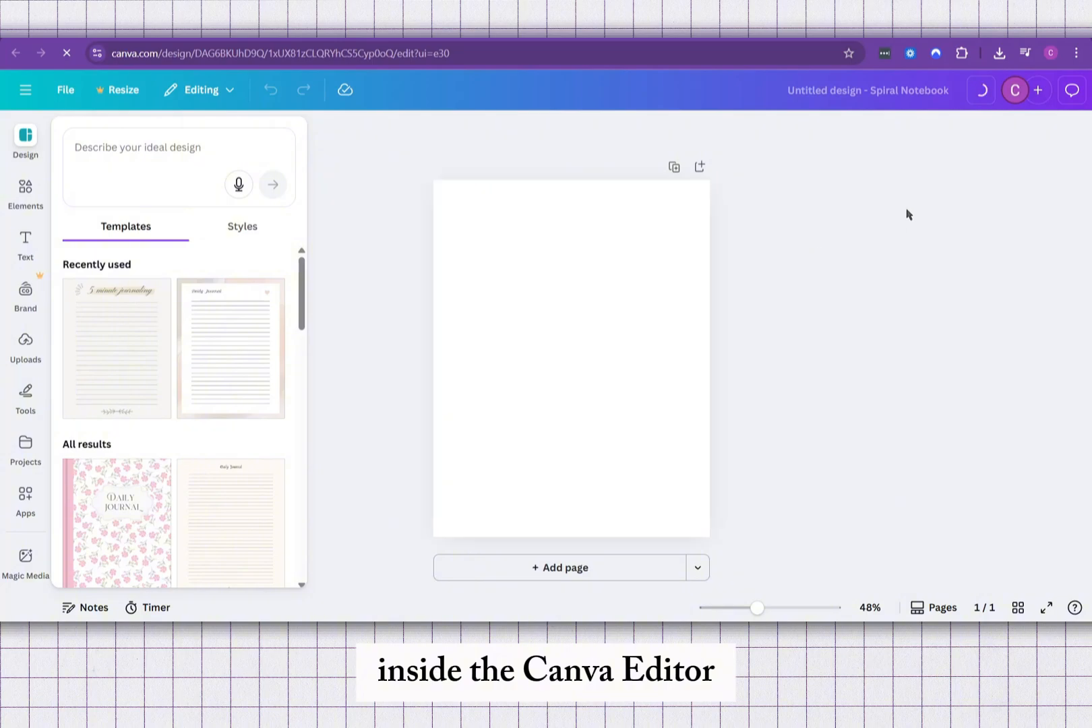
Step: Search the design templates for "journal template" and browse the results for a page layout to reuse
{"action": "left_click", "coordinate": [204, 143]}
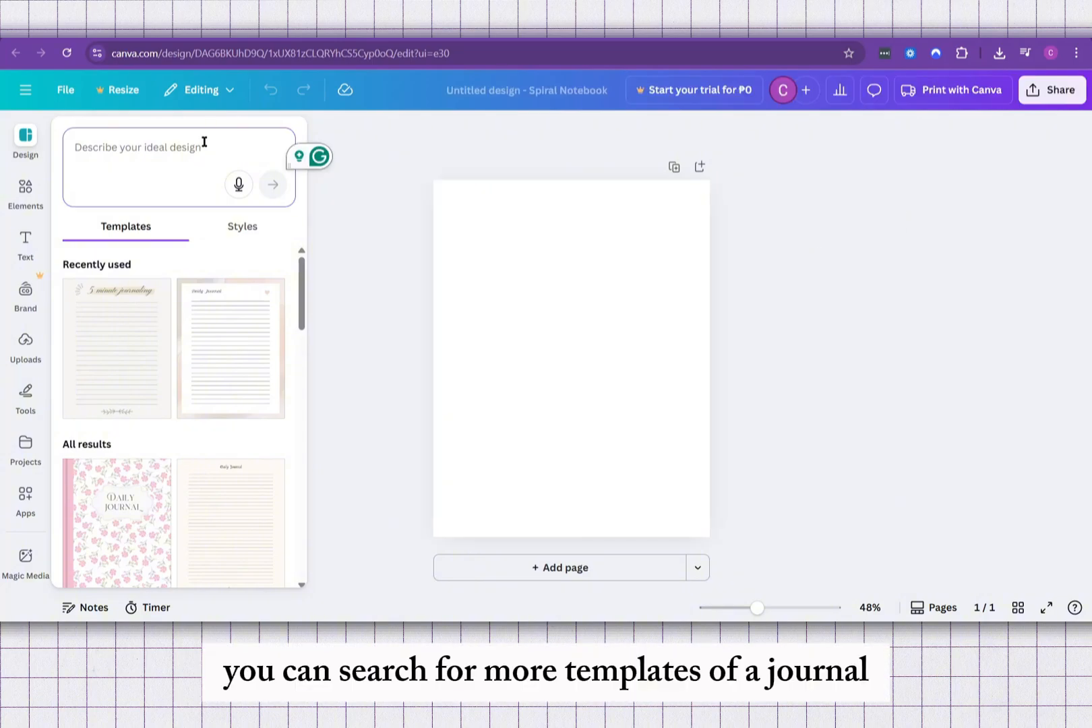
{"action": "type", "text": "journal"}
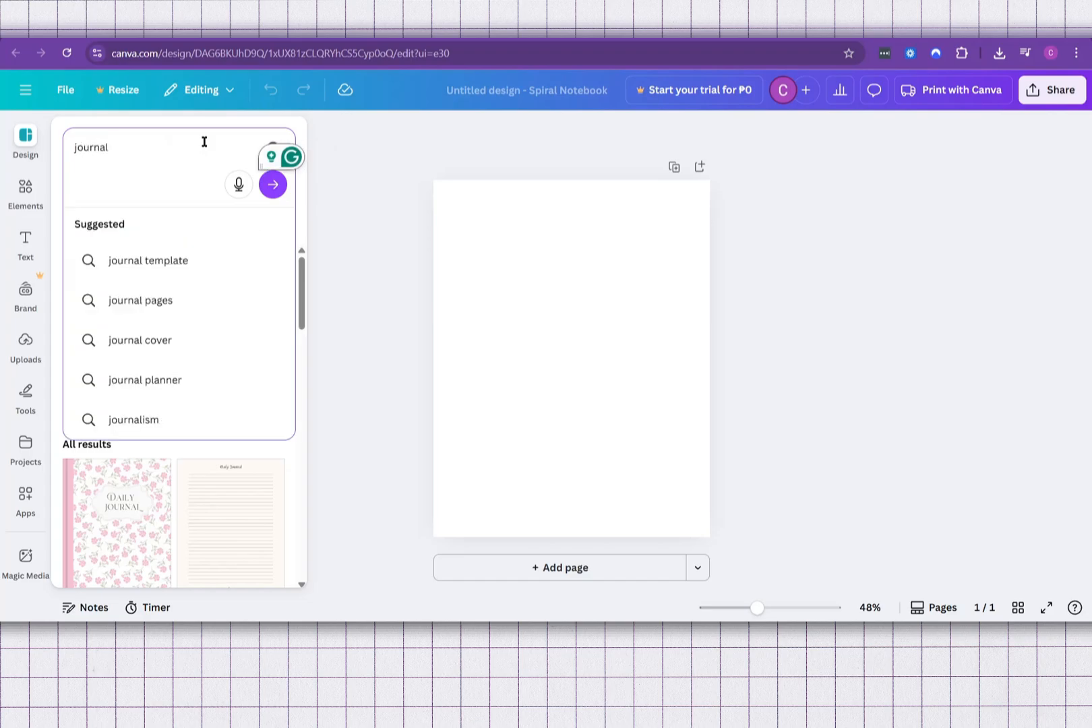
{"action": "left_click", "coordinate": [180, 261]}
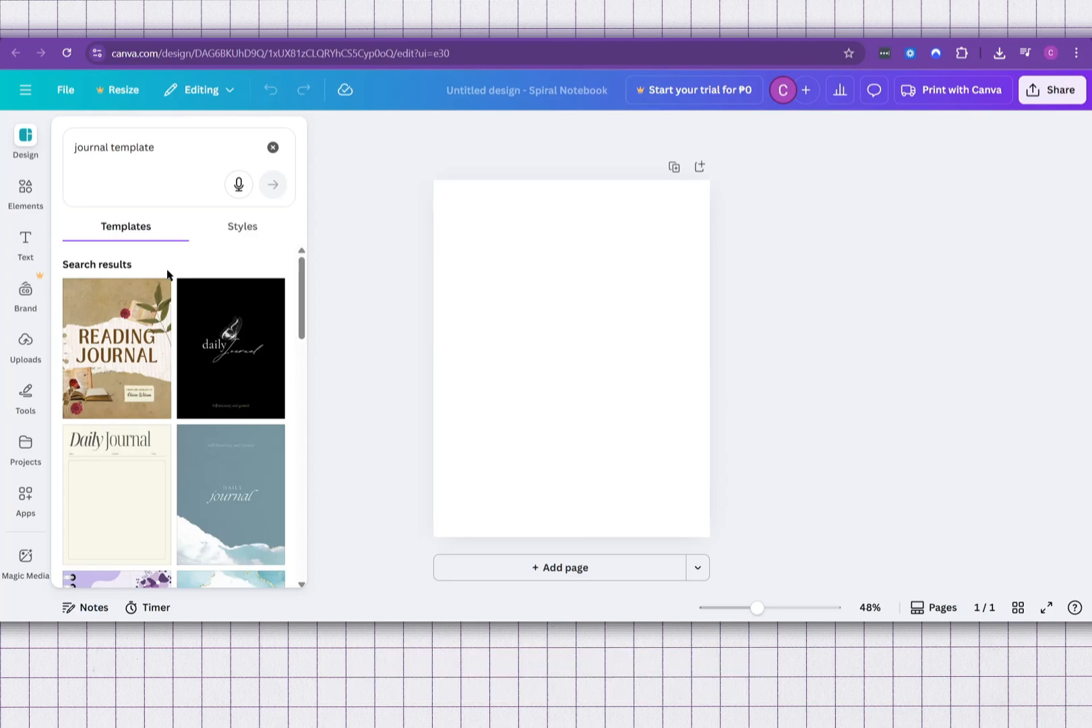
{"action": "scroll", "coordinate": [186, 367], "scroll_direction": "down", "scroll_amount": 2}
{"action": "scroll", "coordinate": [186, 367], "scroll_direction": "down", "scroll_amount": 1}
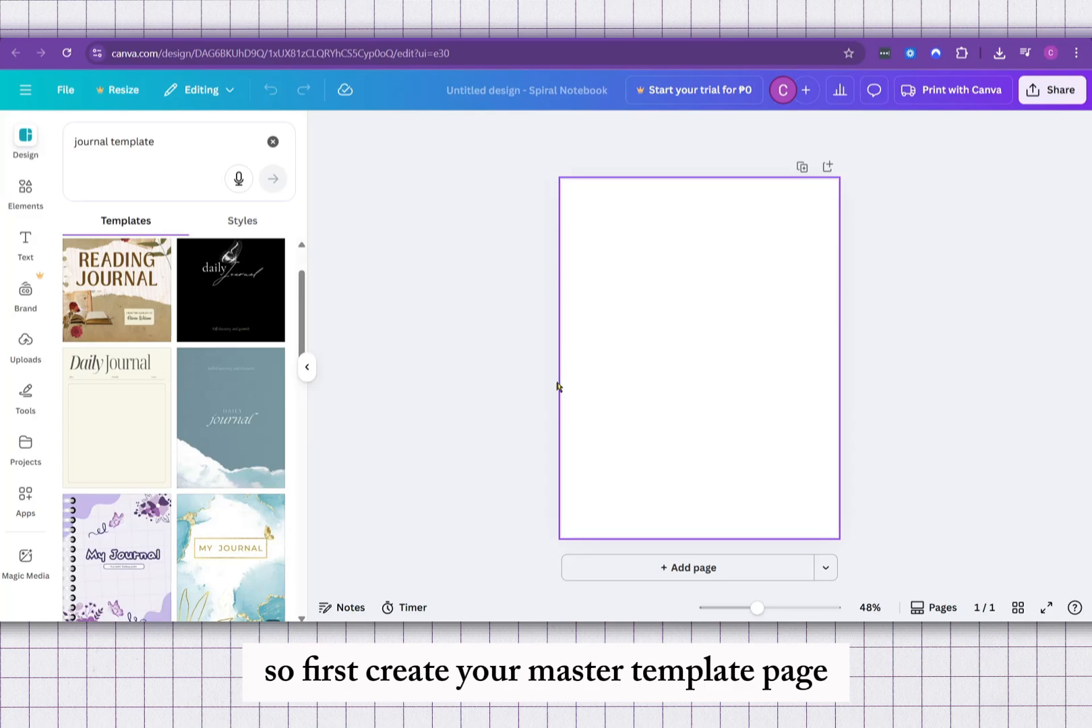
{"action": "scroll", "coordinate": [229, 431], "scroll_direction": "down", "scroll_amount": 3}
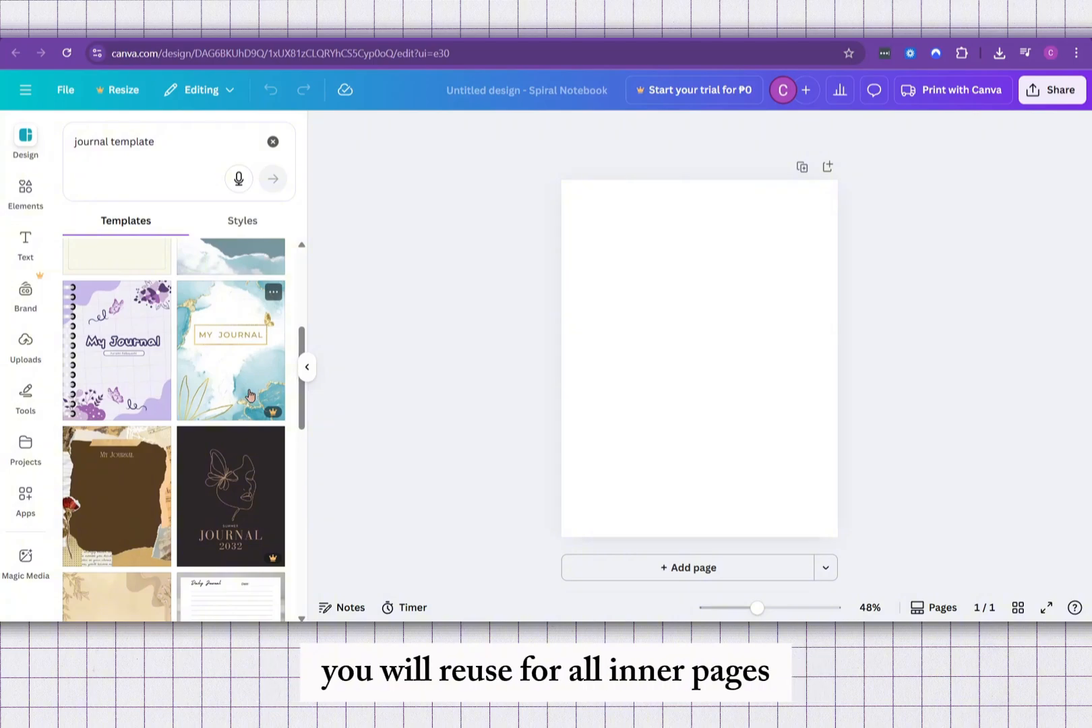
{"action": "scroll", "coordinate": [260, 400], "scroll_direction": "up", "scroll_amount": 4}
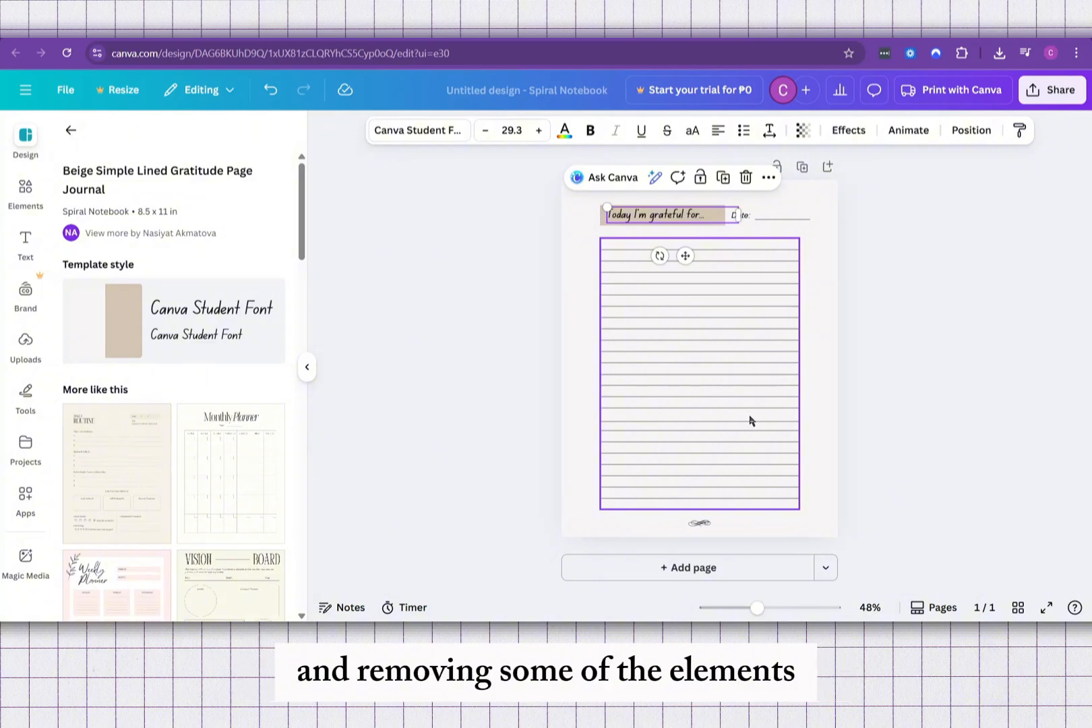
Step: Replace the lined page's heading with "Our Daily Routine" and delete the small ornament below the lines
{"action": "double_click", "coordinate": [661, 220]}
{"action": "type", "text": "Our Daily Routine"}
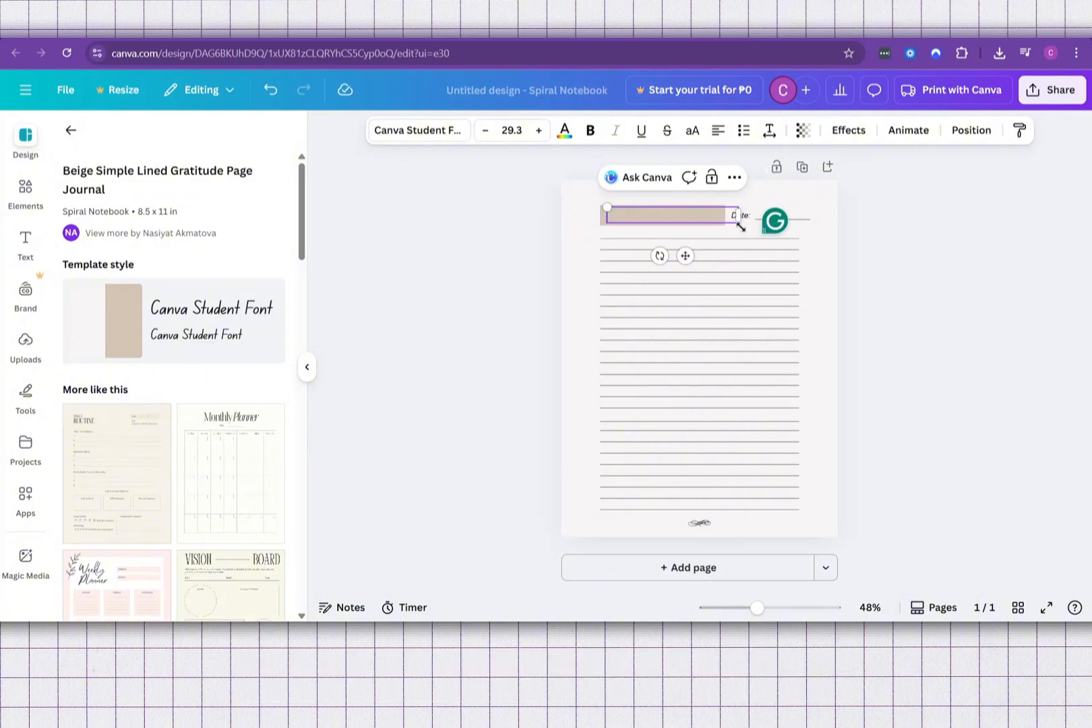
{"action": "left_click", "coordinate": [874, 317]}
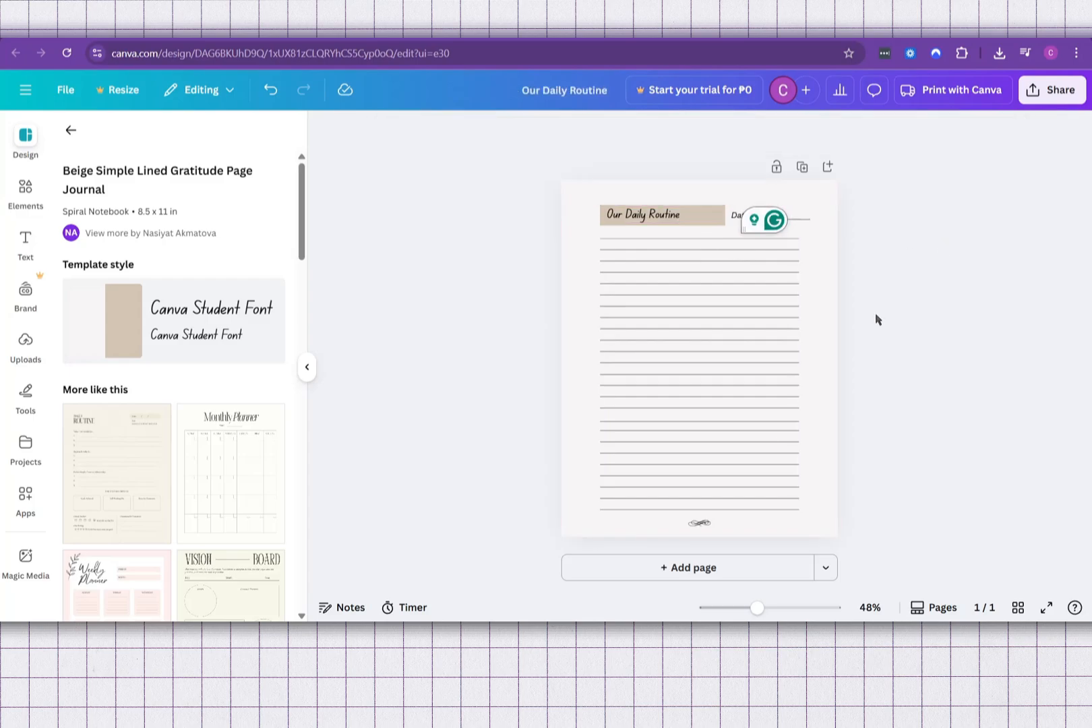
{"action": "left_click", "coordinate": [710, 528]}
{"action": "key", "text": "Delete"}
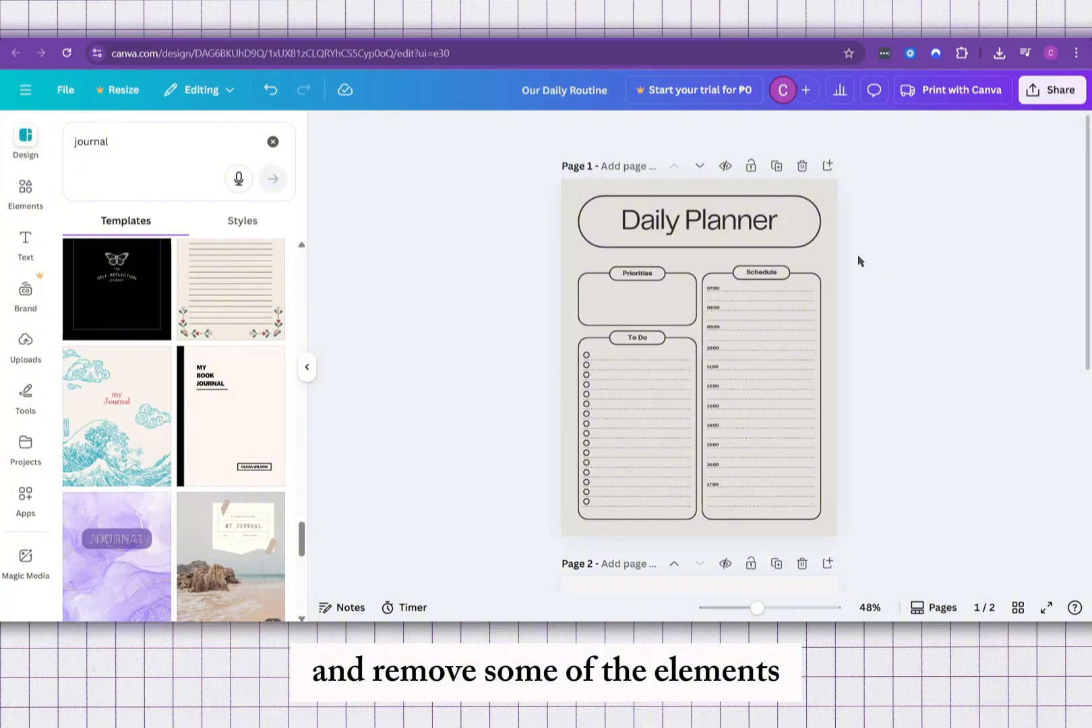
Step: Replace the "Daily Planner" title on page 1 with "Our Journal" and clear the template search
{"action": "left_click", "coordinate": [718, 224]}
{"action": "left_click", "coordinate": [718, 224]}
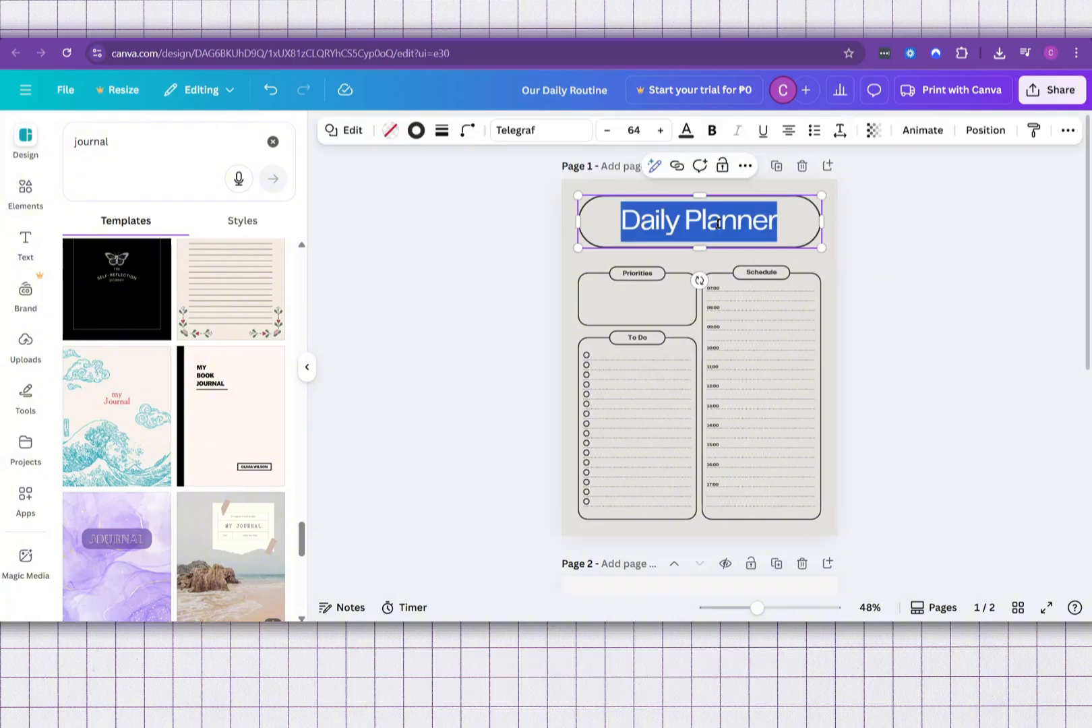
{"action": "key", "text": "BackSpace"}
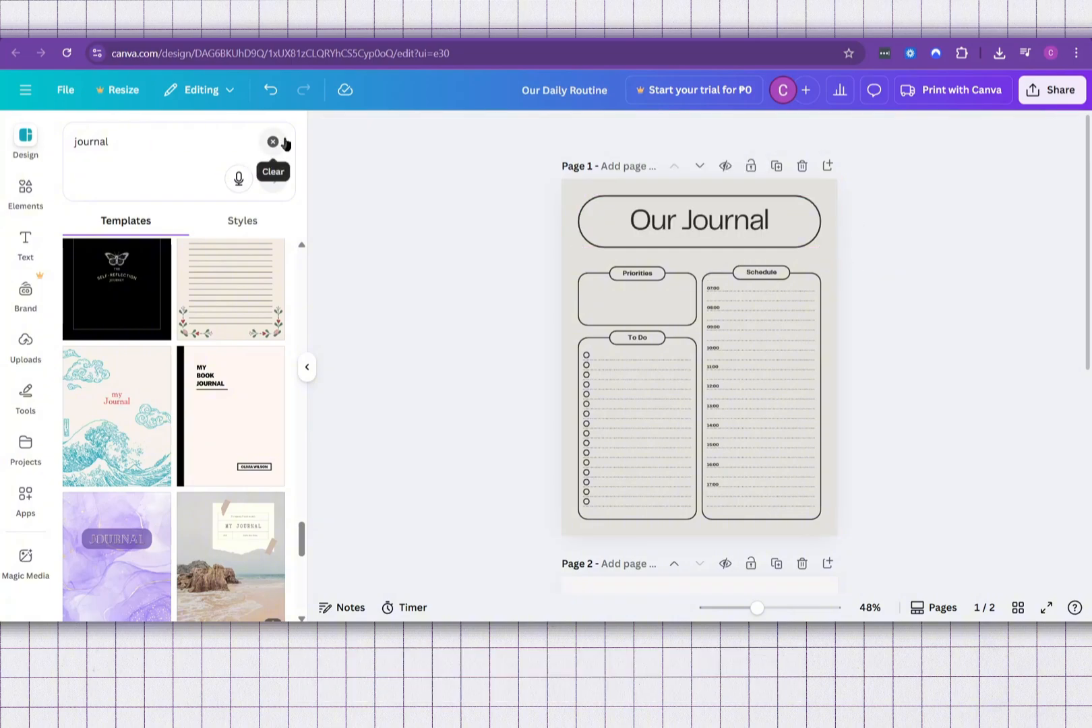
{"action": "left_click", "coordinate": [273, 141]}
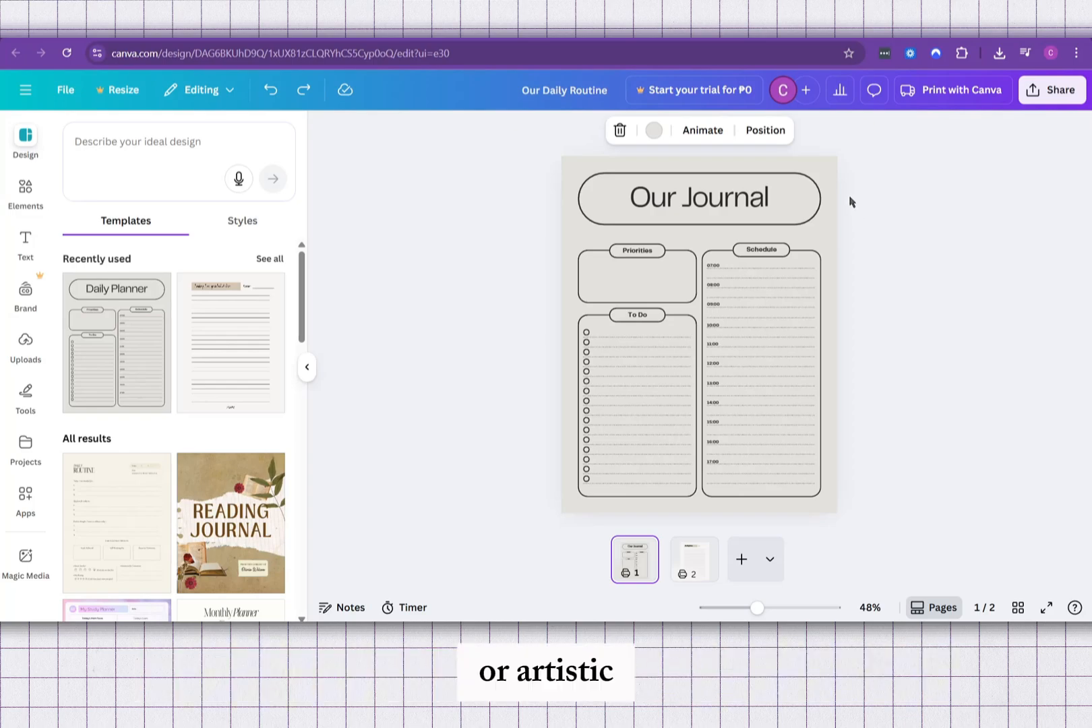
Step: In the page grid, duplicate the lined "Our Daily Routine" page repeatedly to make six copies, pages 3 to 8
{"action": "left_click", "coordinate": [697, 559]}
{"action": "left_click", "coordinate": [637, 568]}
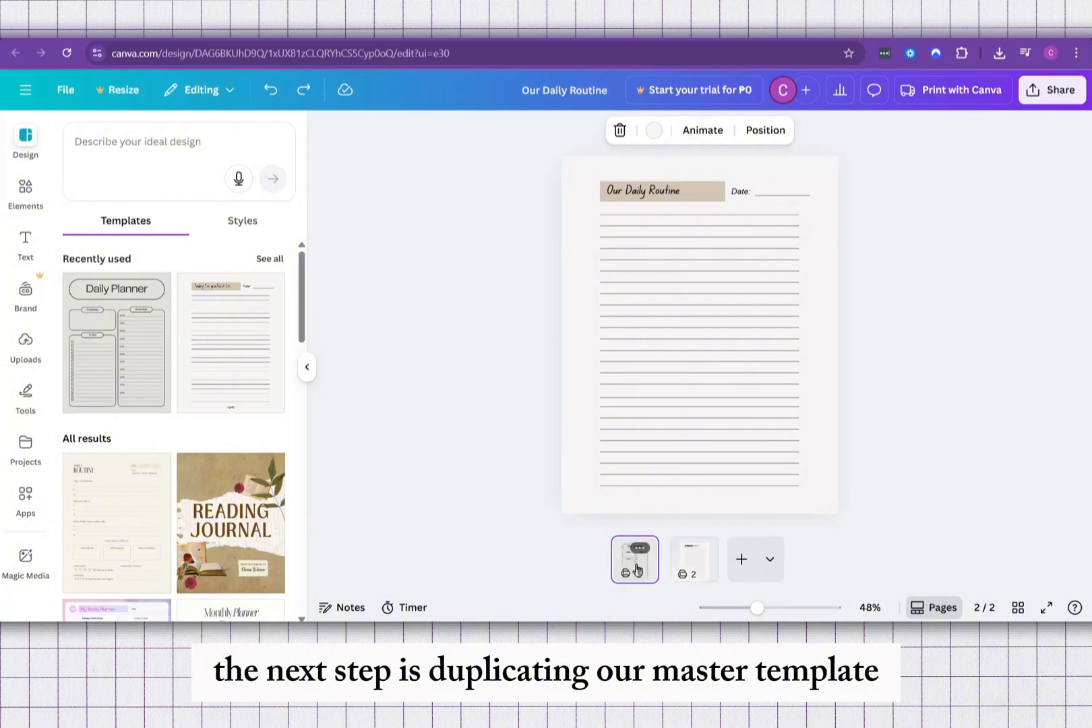
{"action": "left_click", "coordinate": [701, 566]}
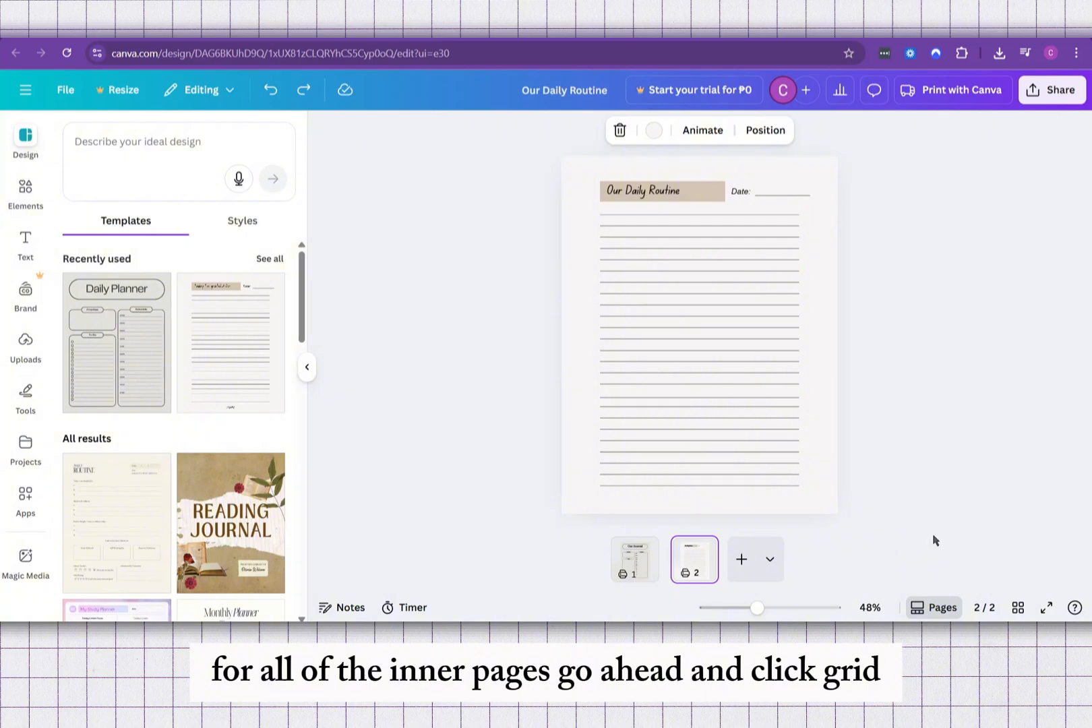
{"action": "left_click", "coordinate": [1017, 608]}
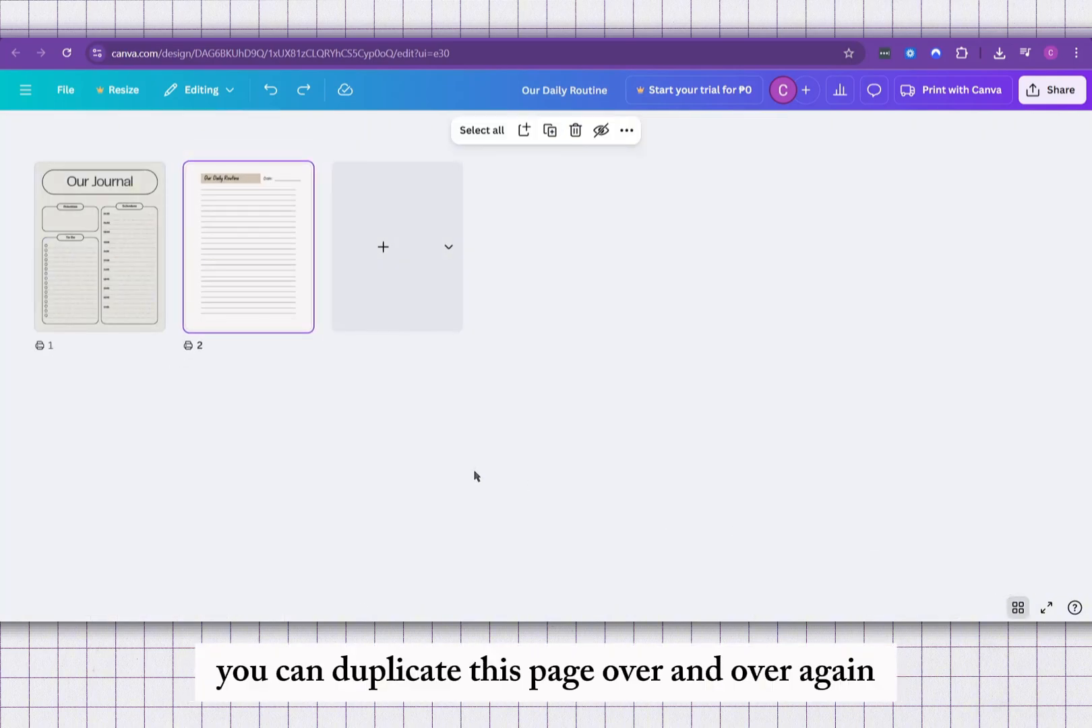
{"action": "right_click", "coordinate": [244, 285]}
{"action": "left_click", "coordinate": [314, 307]}
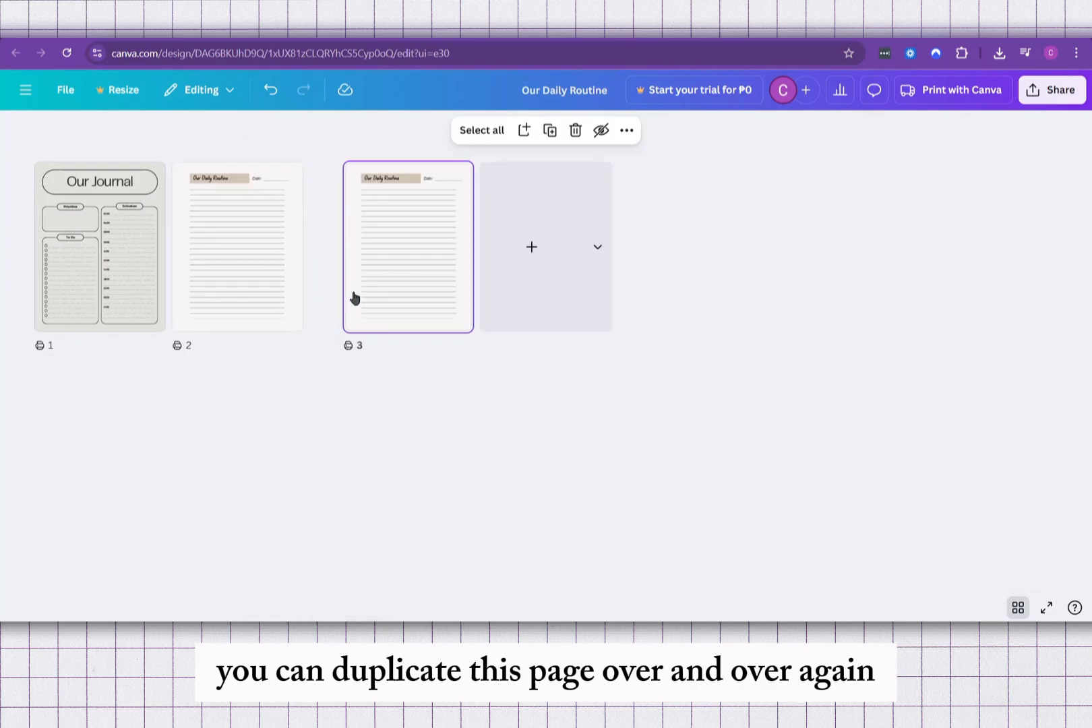
{"action": "right_click", "coordinate": [401, 285]}
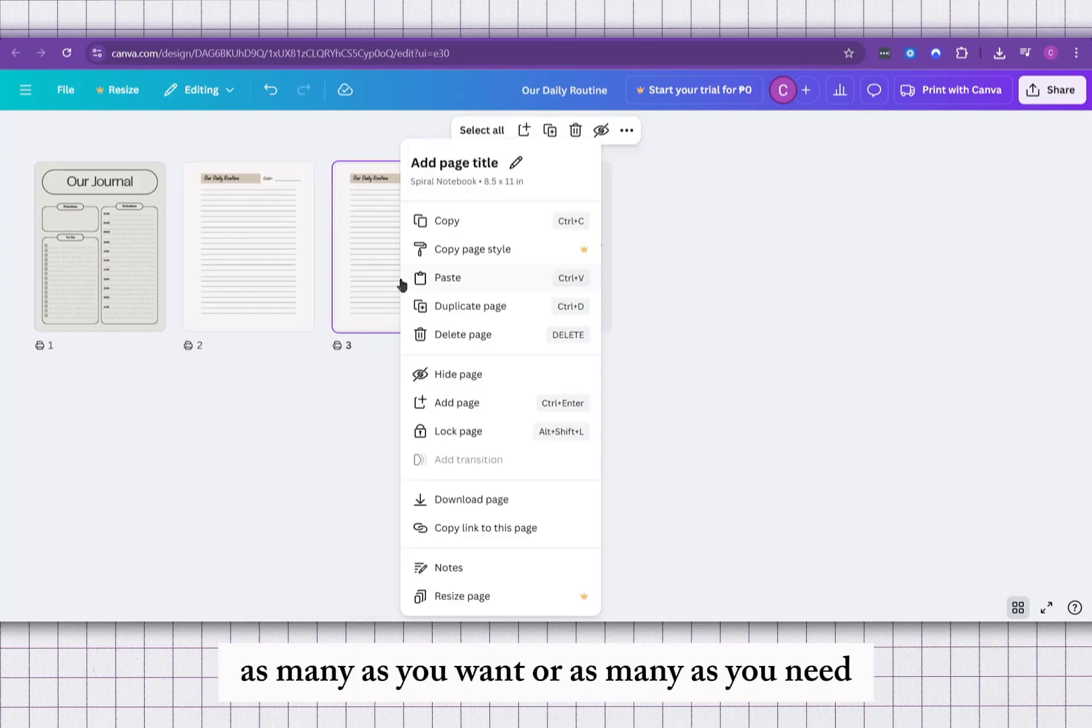
{"action": "left_click", "coordinate": [434, 309]}
{"action": "right_click", "coordinate": [415, 283]}
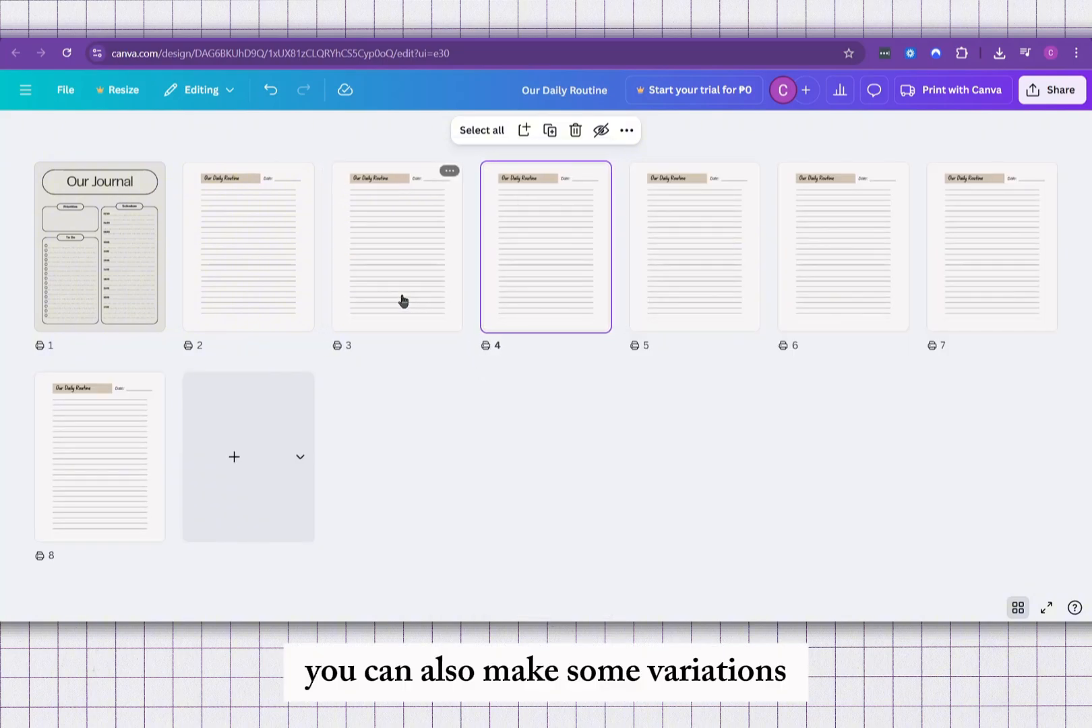
Step: Leave the page grid and change the heading of page 3 to "Monday" and of page 4 to "Tuesday"
{"action": "left_click", "coordinate": [283, 260]}
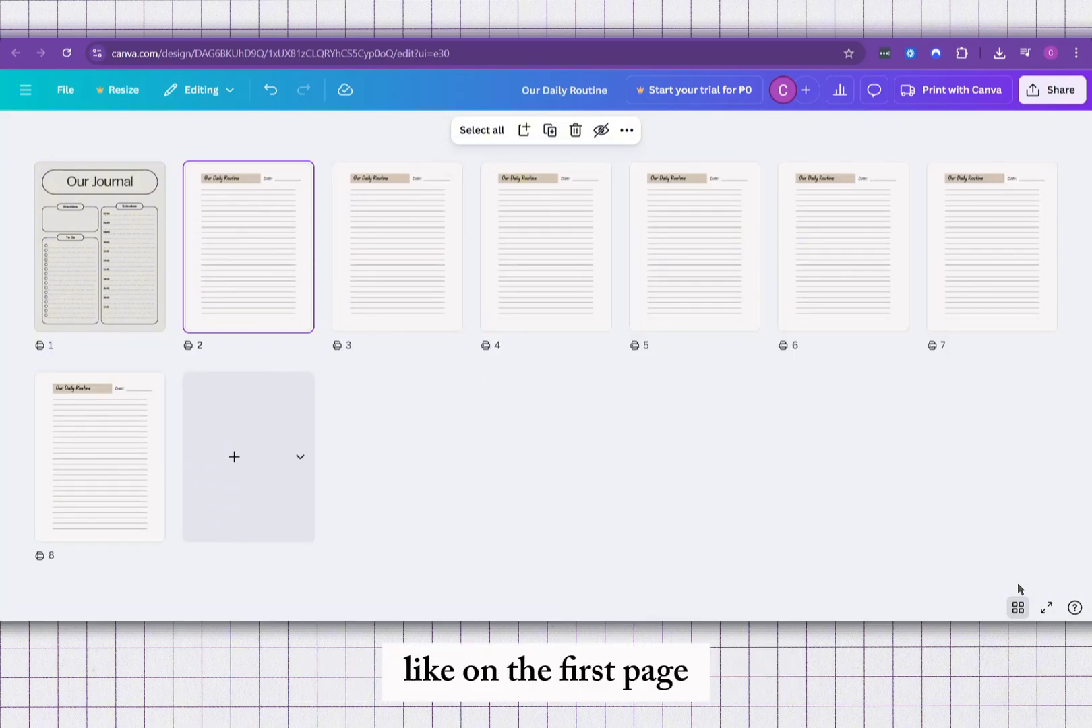
{"action": "left_click", "coordinate": [1018, 608]}
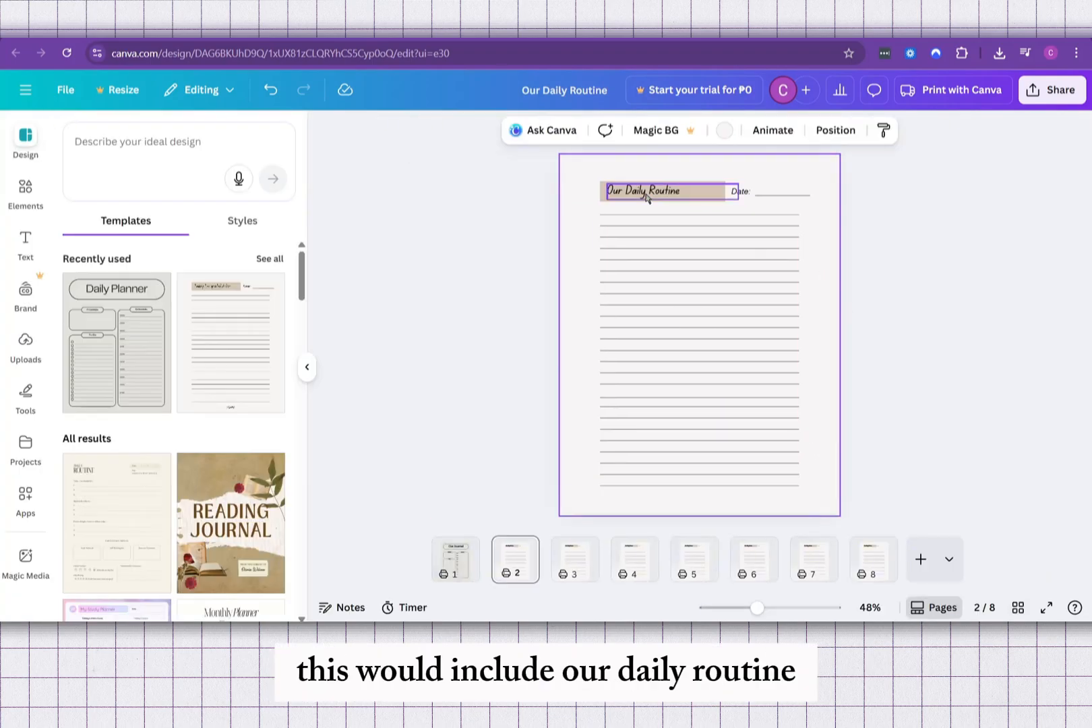
{"action": "left_click", "coordinate": [575, 558]}
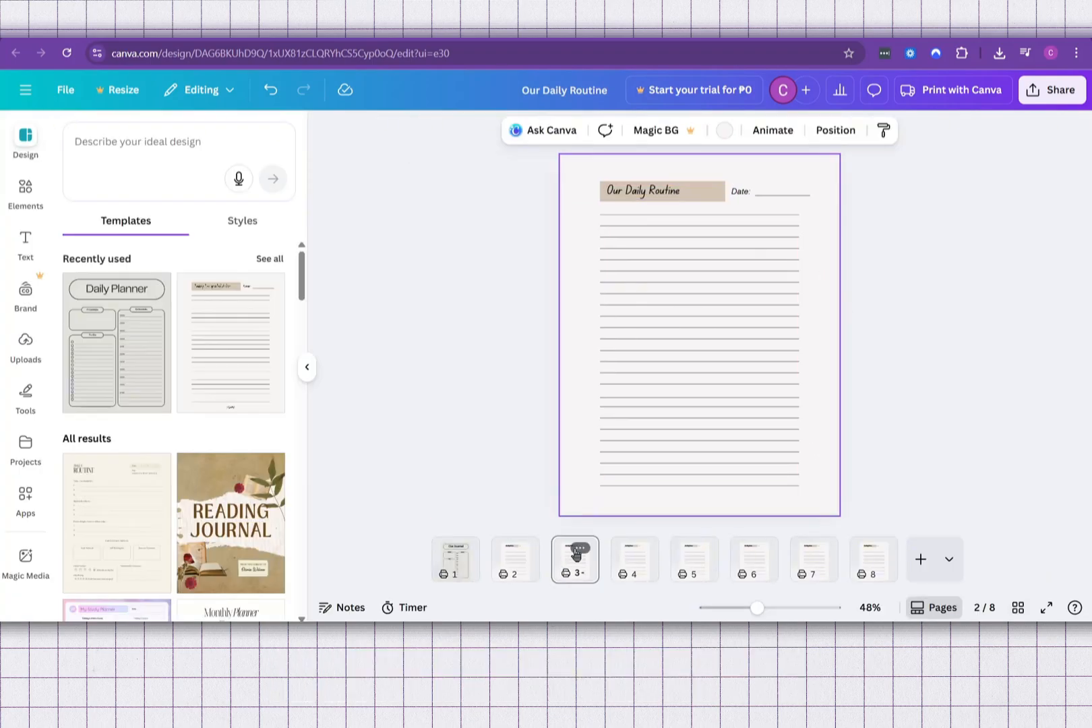
{"action": "left_click", "coordinate": [648, 194]}
{"action": "left_click", "coordinate": [651, 193]}
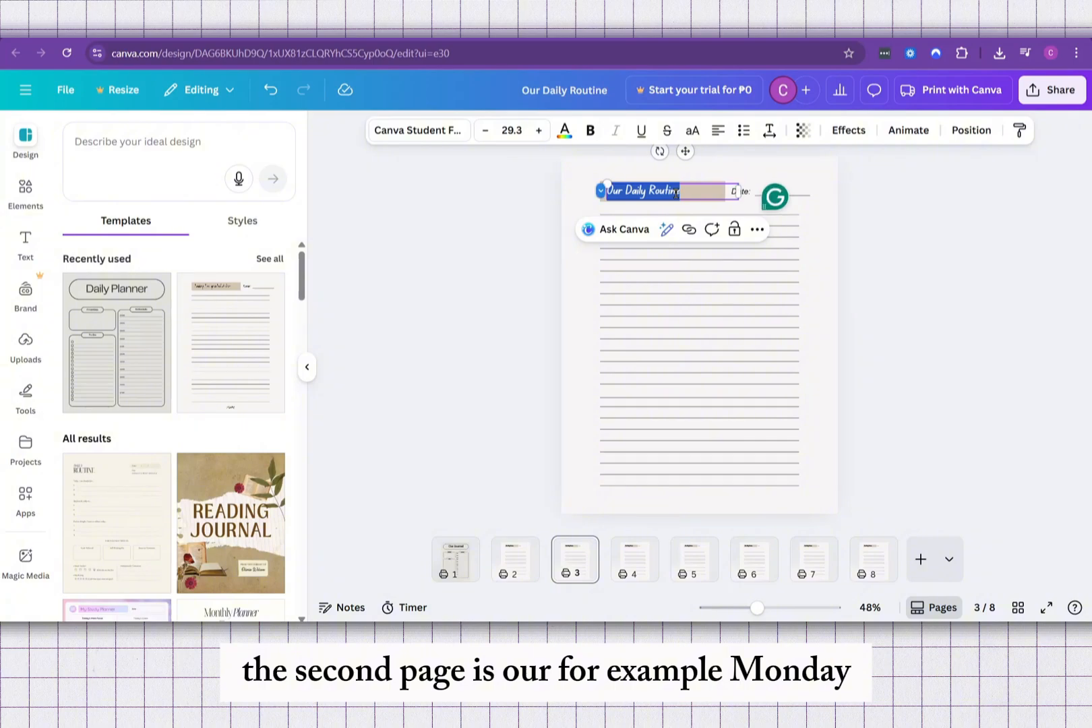
{"action": "type", "text": "MOnday"}
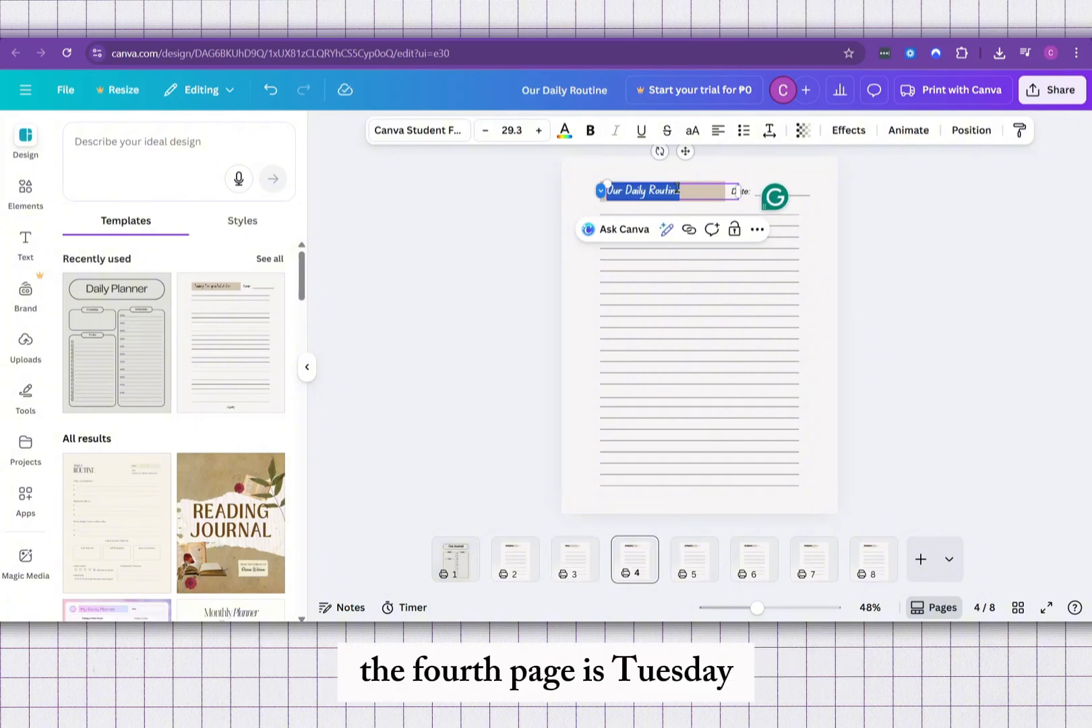
{"action": "key", "text": "BackSpace"}
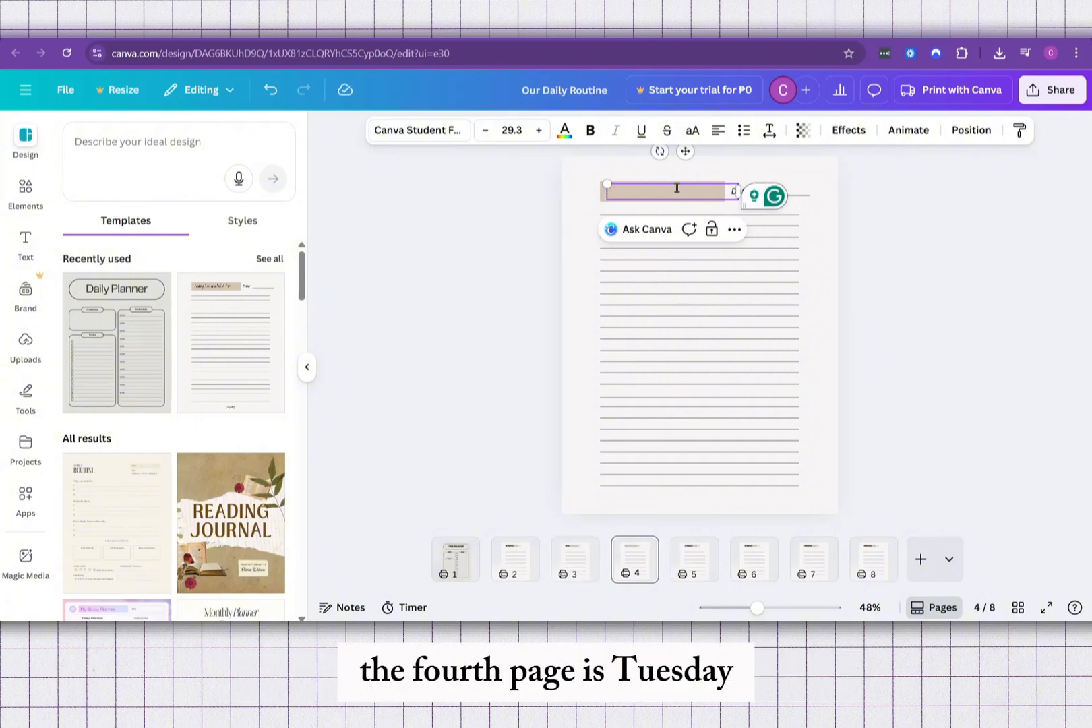
{"action": "type", "text": "Tuesday"}
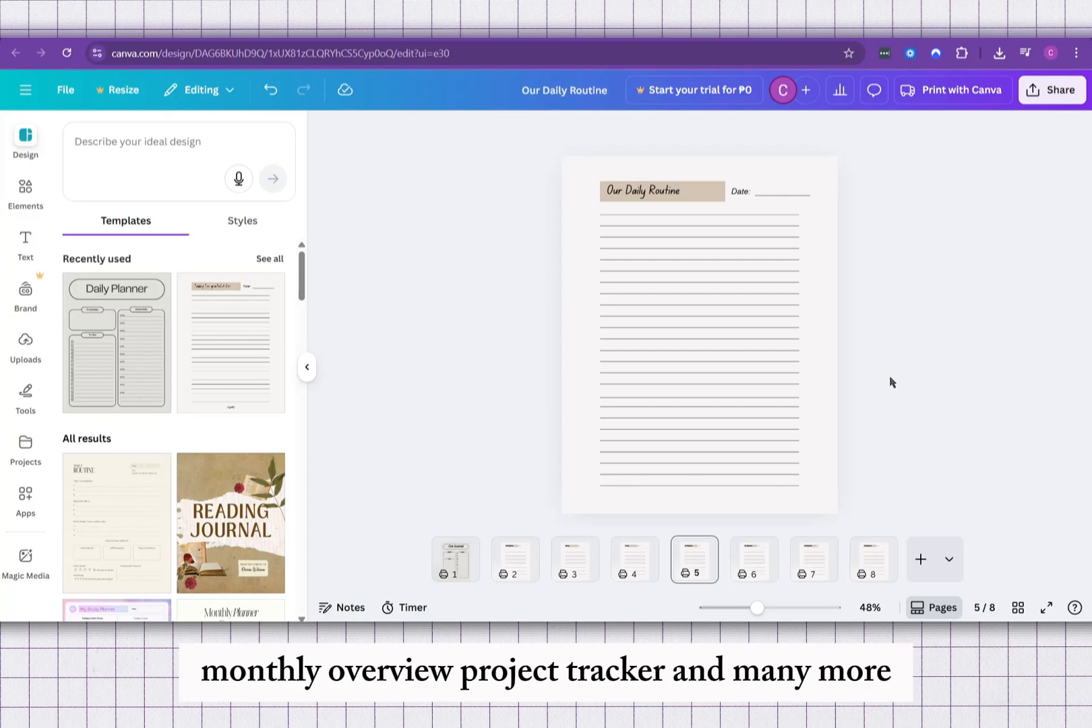
Step: Link the "To Do" label on page 1 to page 2 of the document and test the link in full-screen preview
{"action": "left_click", "coordinate": [464, 570]}
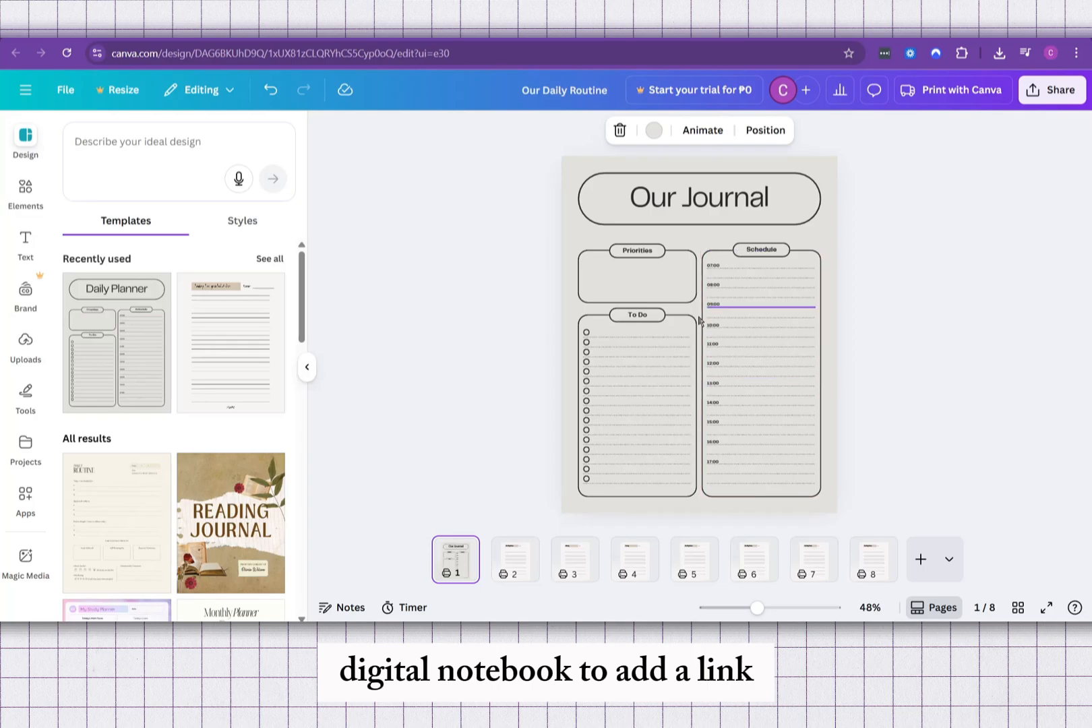
{"action": "right_click", "coordinate": [649, 319]}
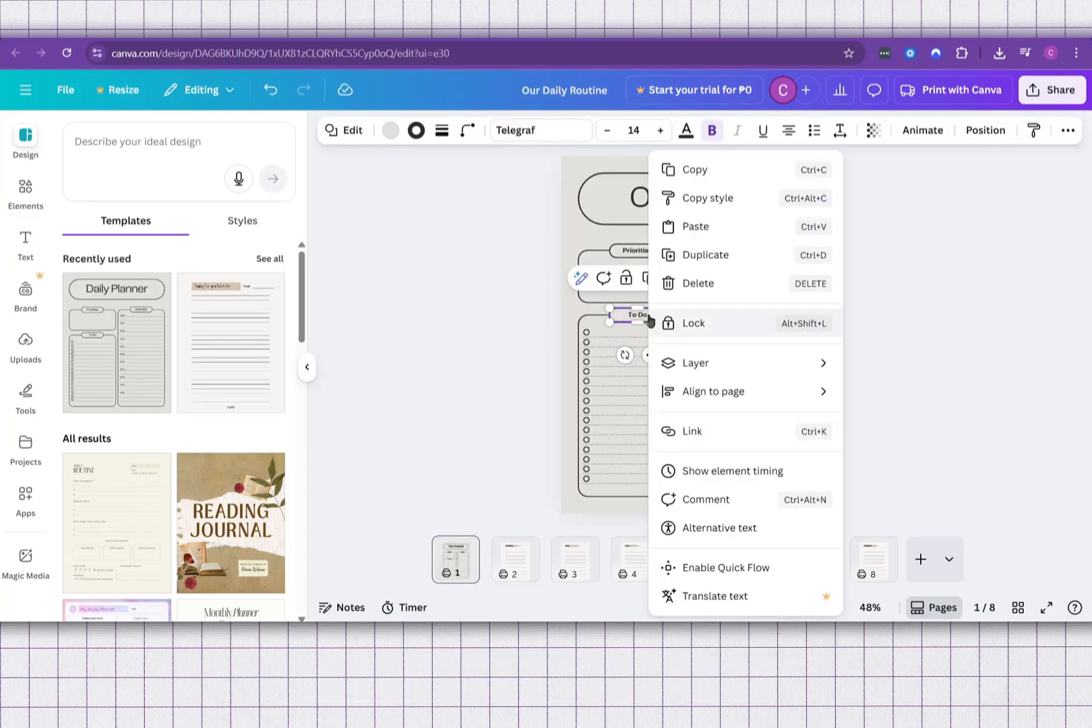
{"action": "left_click", "coordinate": [752, 434]}
{"action": "scroll", "coordinate": [804, 456], "scroll_direction": "down", "scroll_amount": 4}
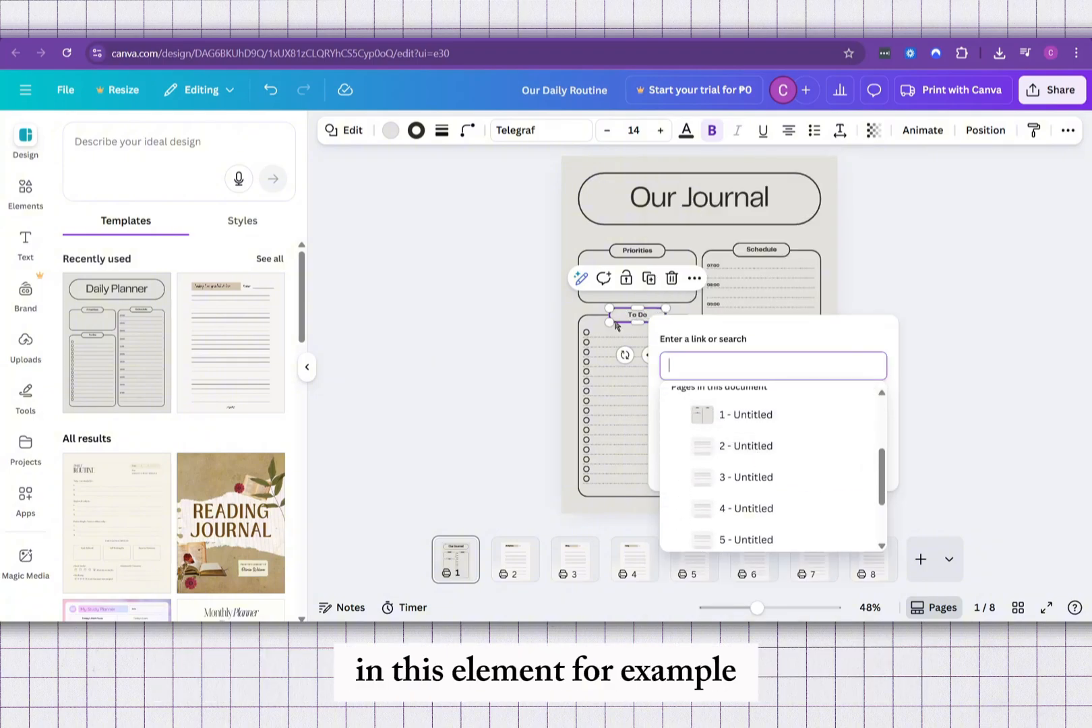
{"action": "left_click", "coordinate": [787, 442]}
{"action": "left_click", "coordinate": [752, 434]}
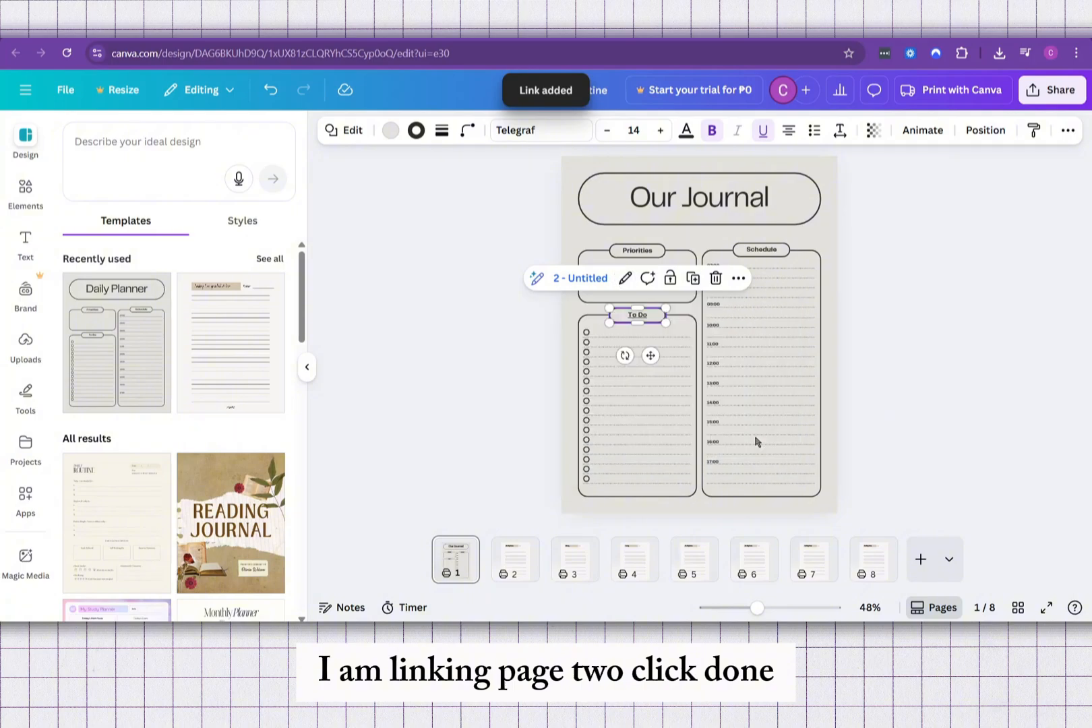
{"action": "left_click", "coordinate": [1046, 607]}
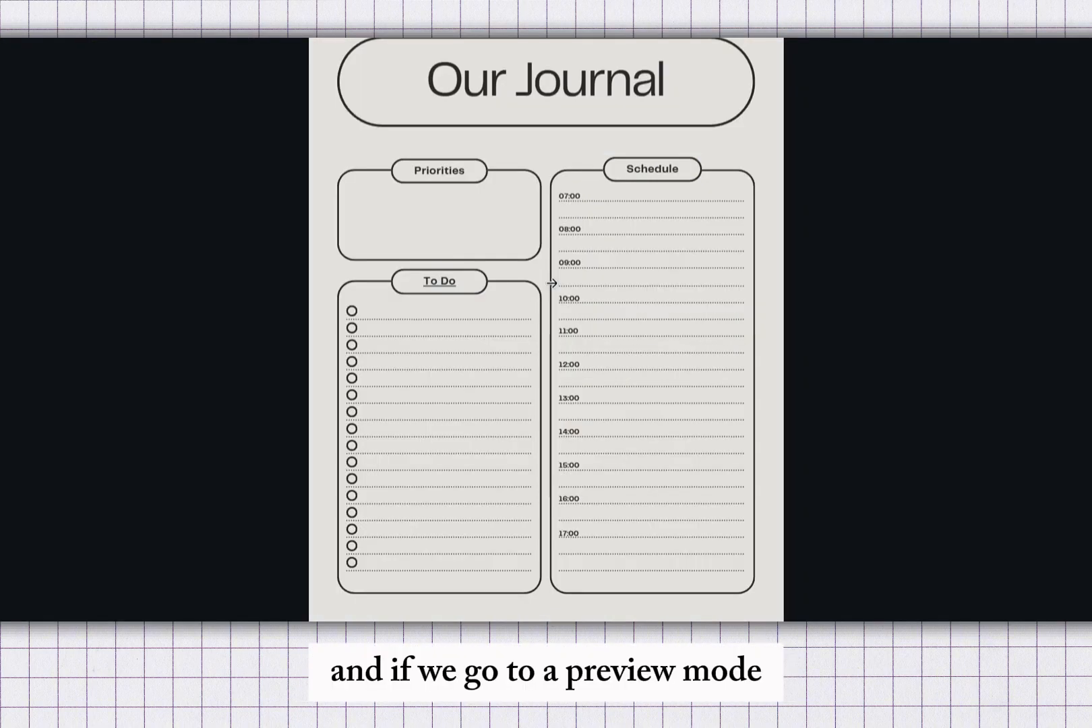
{"action": "left_click", "coordinate": [451, 286]}
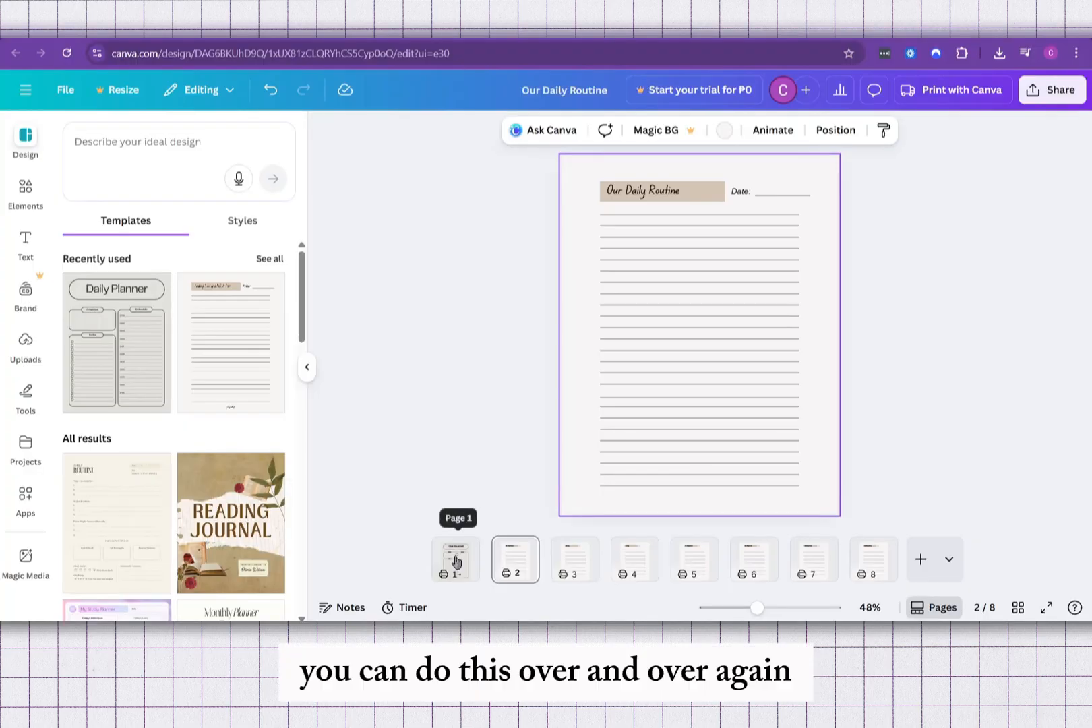
{"action": "left_click", "coordinate": [456, 558]}
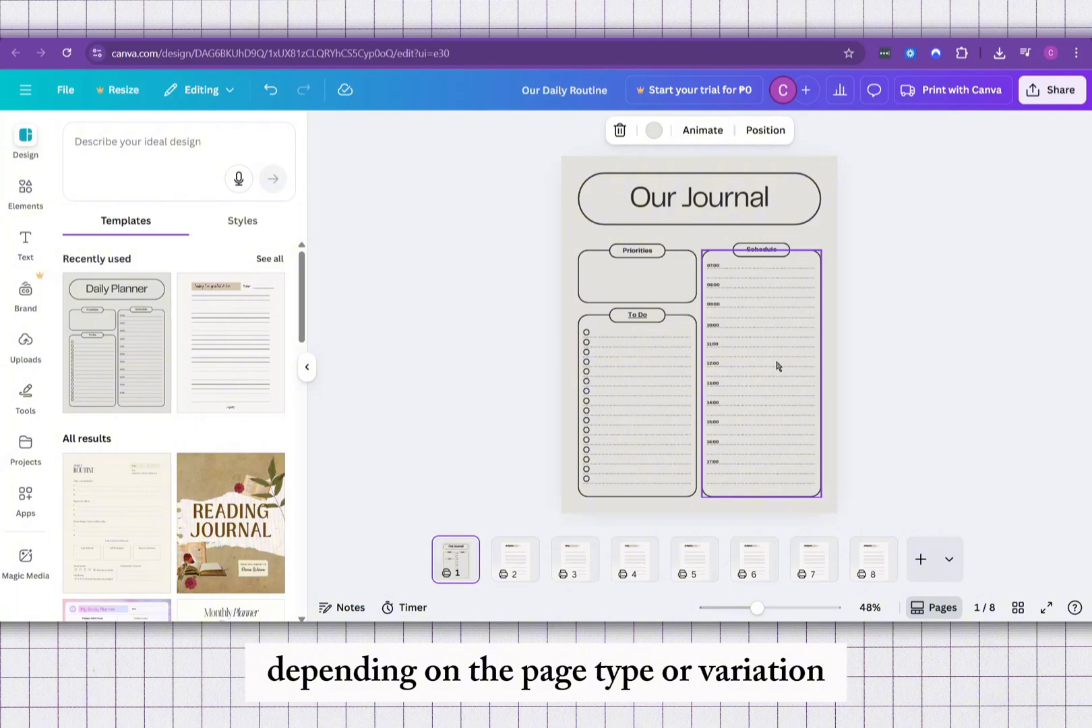
{"action": "left_click", "coordinate": [640, 560]}
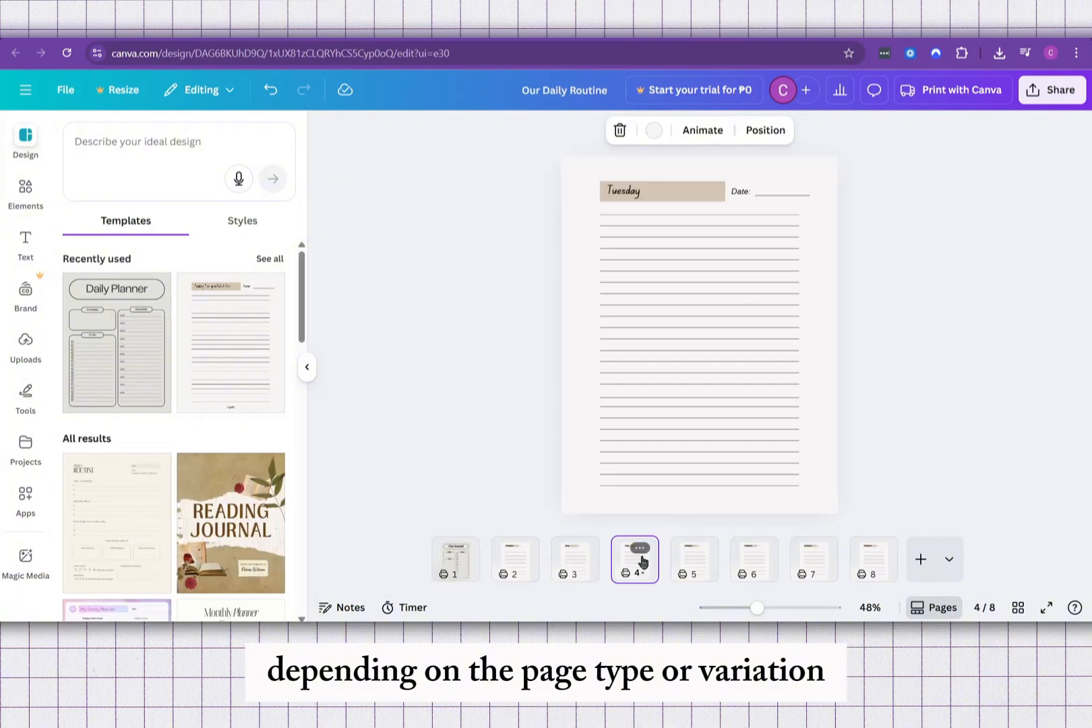
{"action": "left_click", "coordinate": [450, 556]}
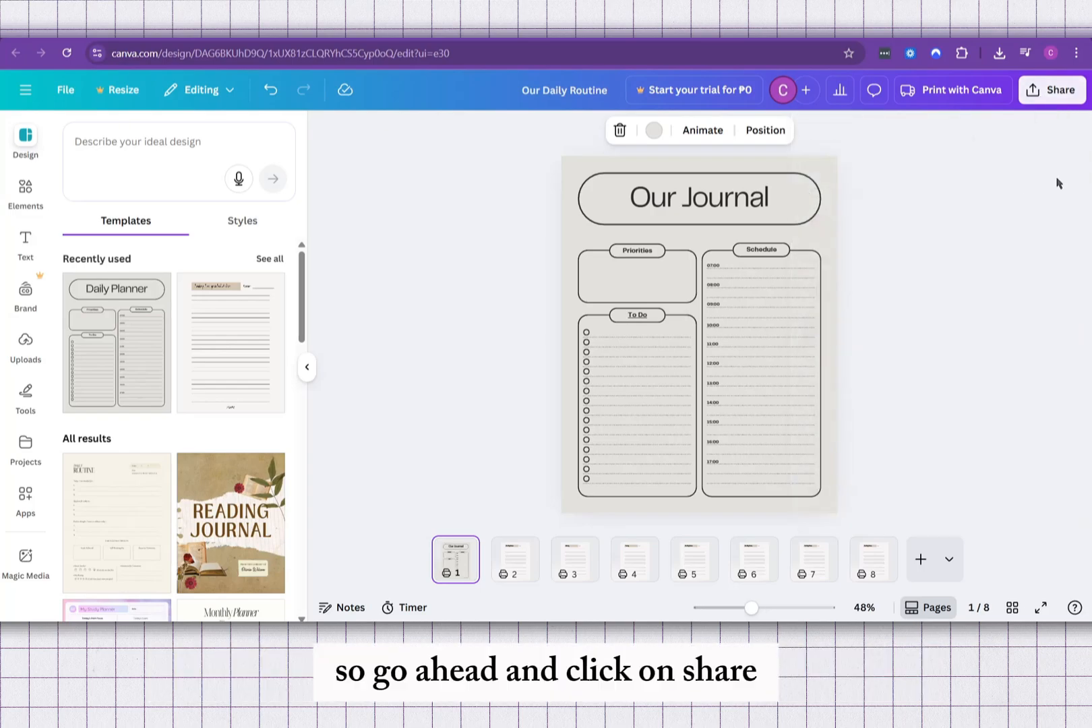
Step: Open the journal's download settings for a PDF Standard file of pages 1–8 and select the Flatten PDF option
{"action": "left_click", "coordinate": [1059, 92]}
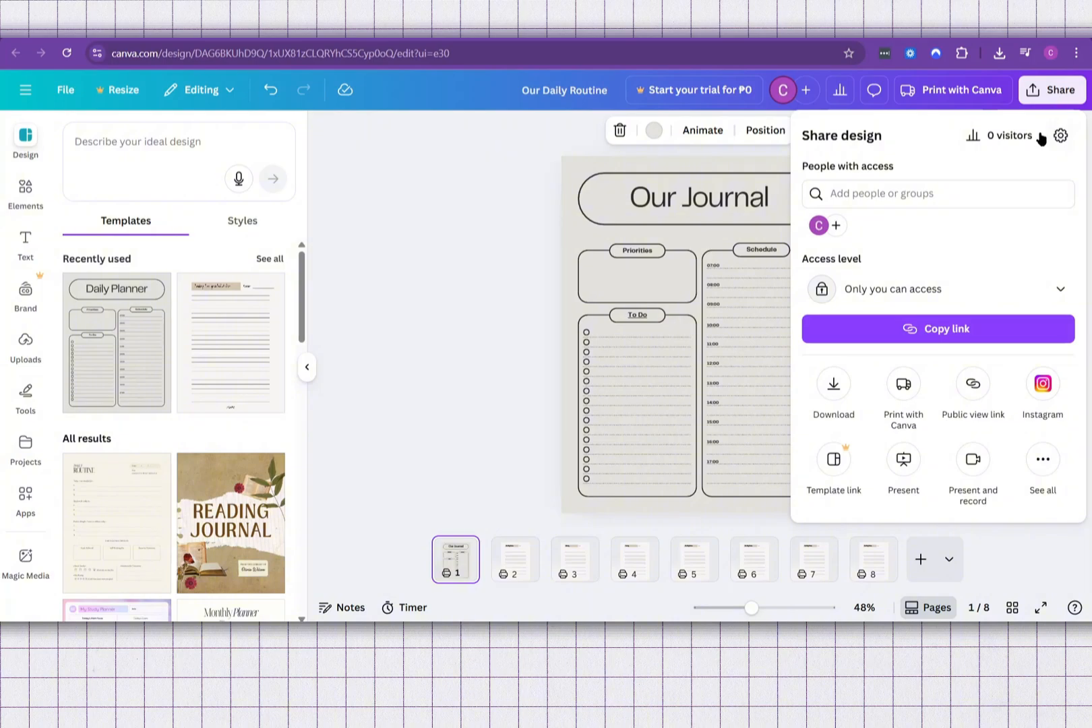
{"action": "left_click", "coordinate": [833, 383]}
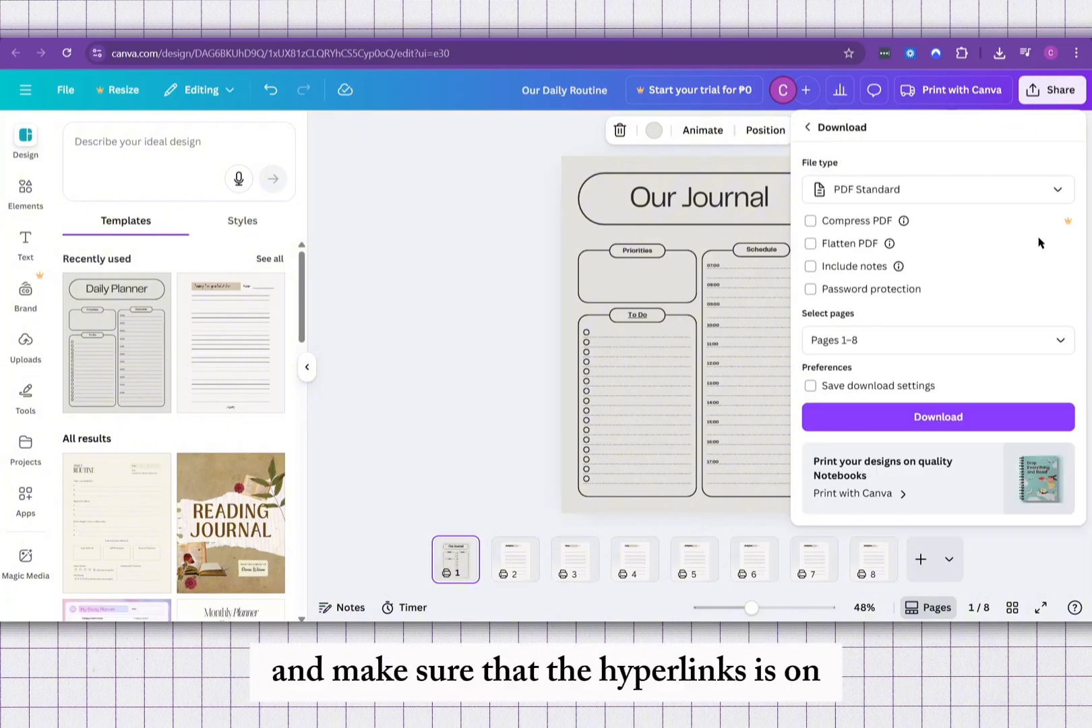
{"action": "left_click", "coordinate": [810, 243]}
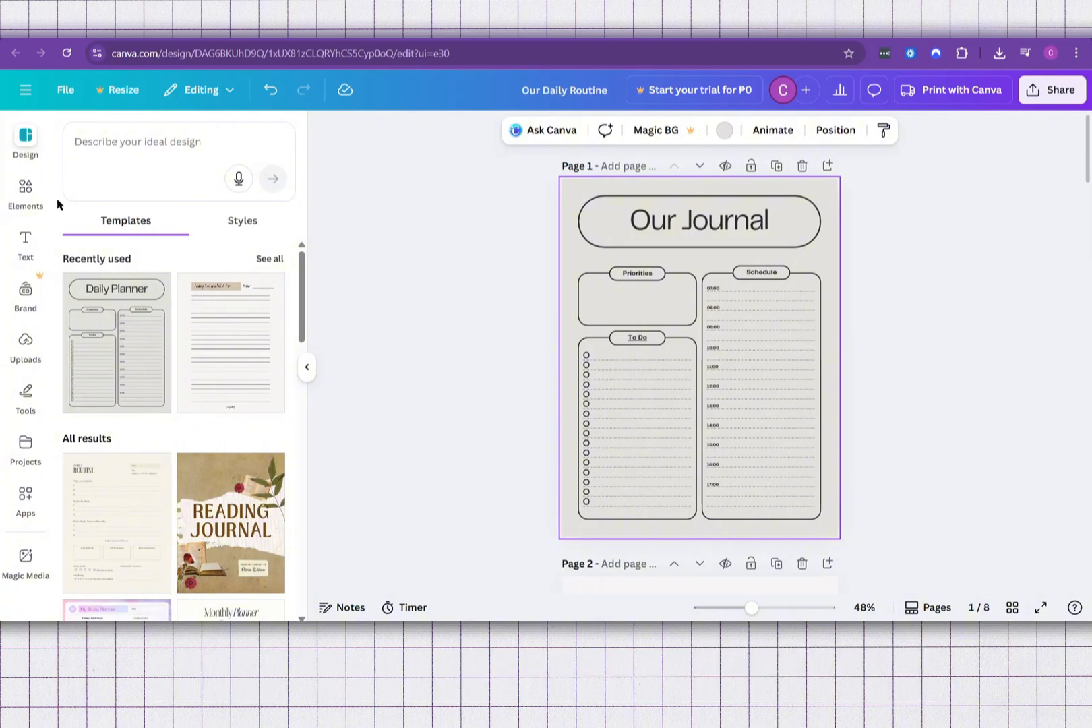
Step: Search the elements for "mockup" and browse the Mockups results for one to display the journal cover
{"action": "left_click", "coordinate": [30, 194]}
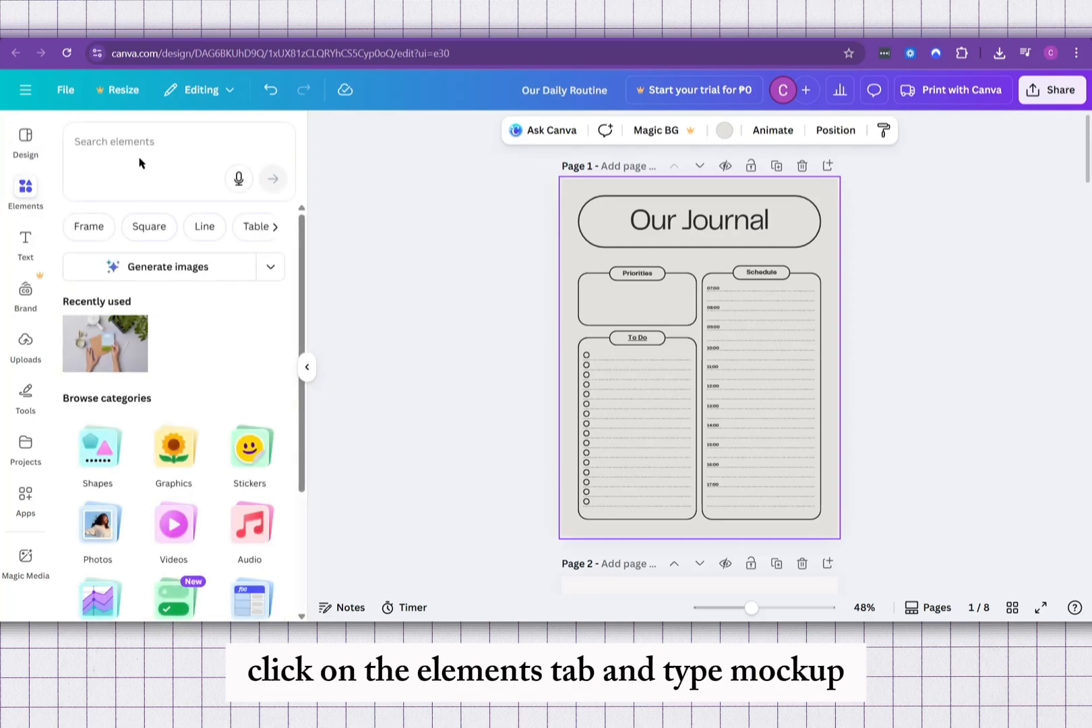
{"action": "left_click", "coordinate": [148, 144]}
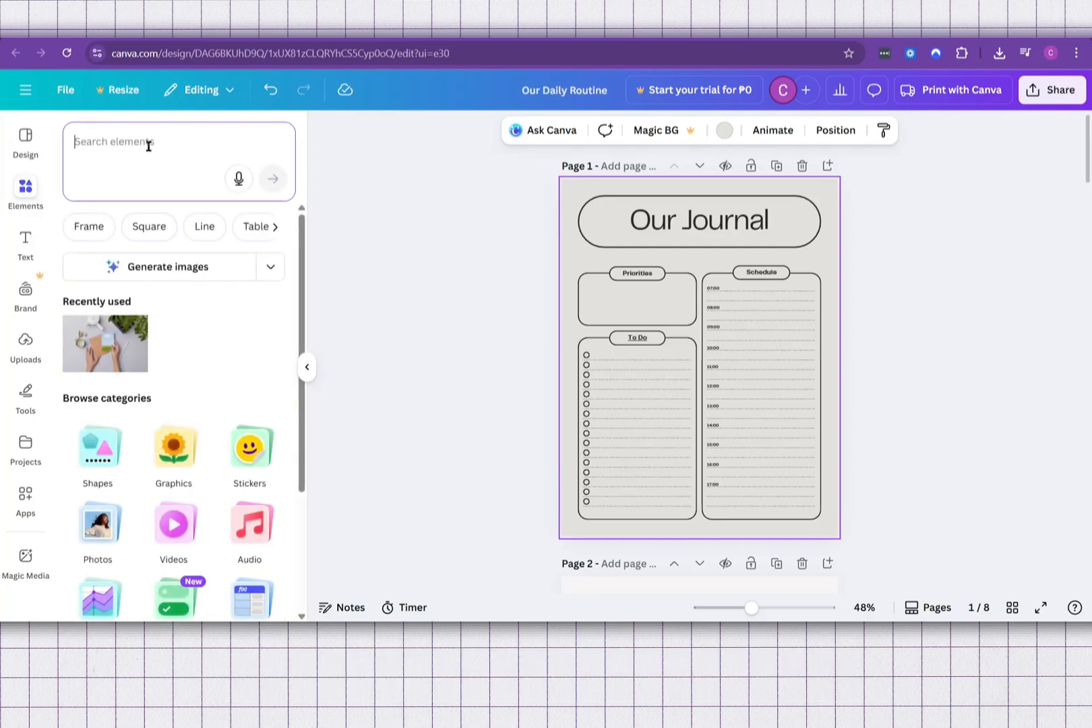
{"action": "type", "text": "mock"}
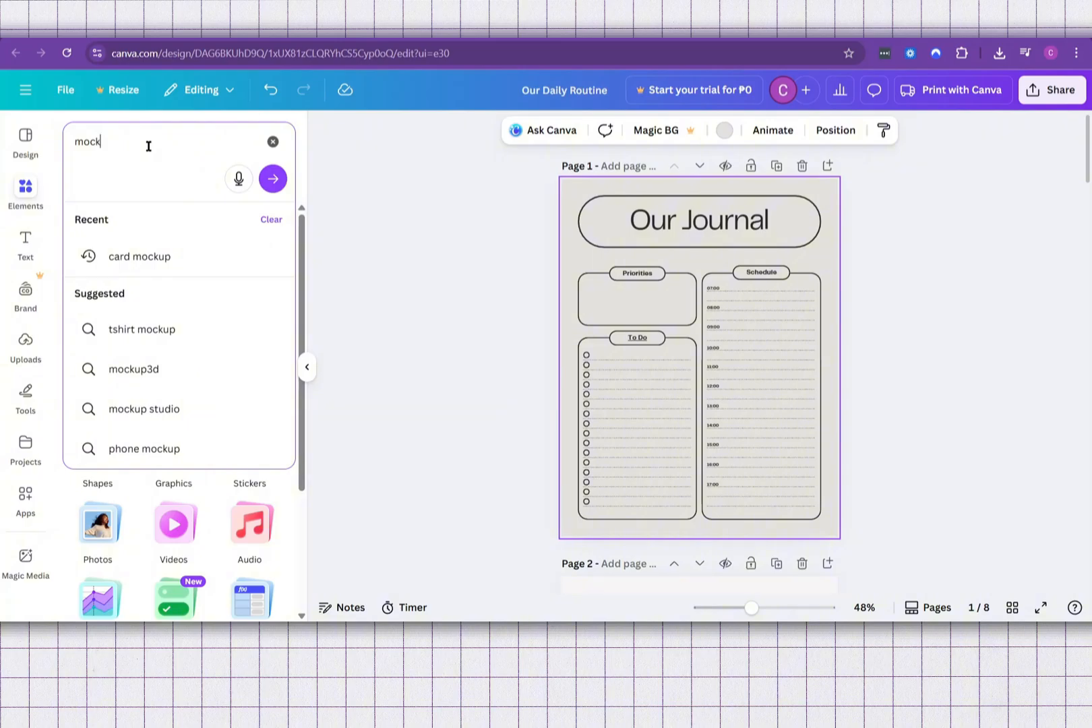
{"action": "type", "text": "up"}
{"action": "key", "text": "Return"}
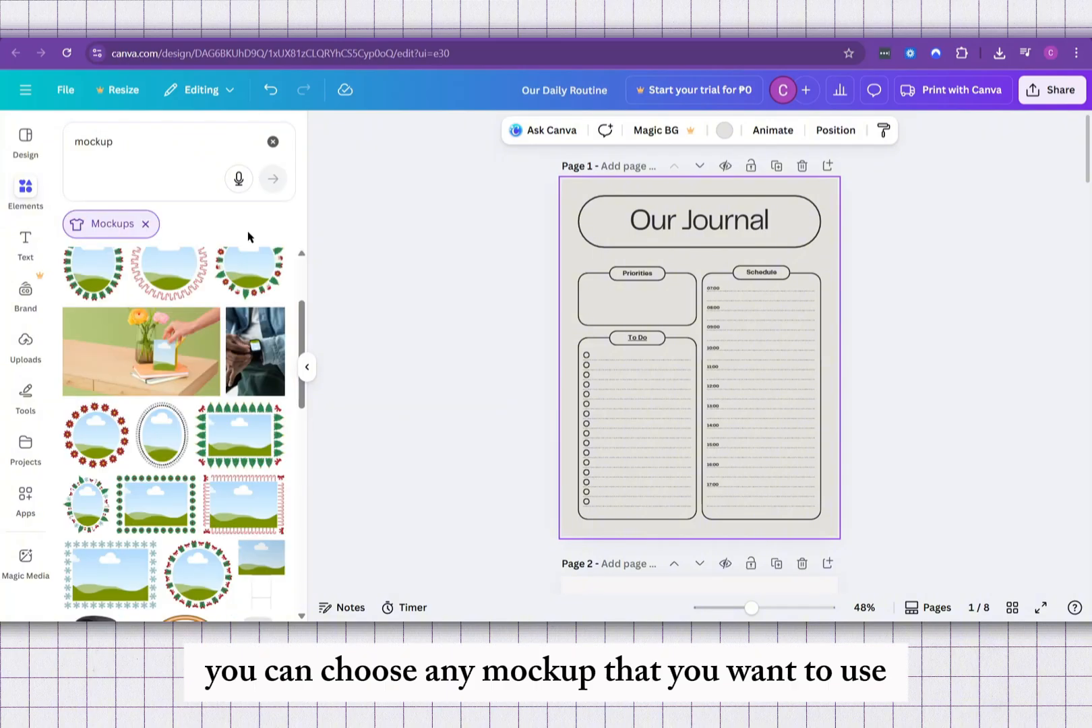
{"action": "scroll", "coordinate": [217, 437], "scroll_direction": "down", "scroll_amount": 5}
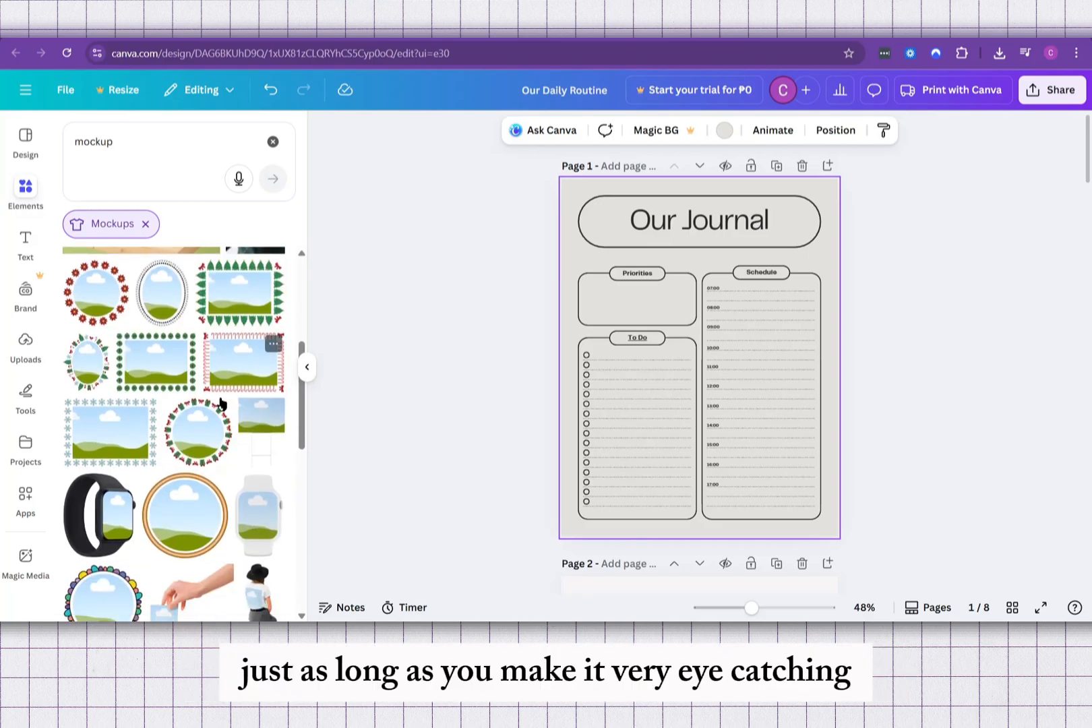
{"action": "scroll", "coordinate": [218, 437], "scroll_direction": "down", "scroll_amount": 5}
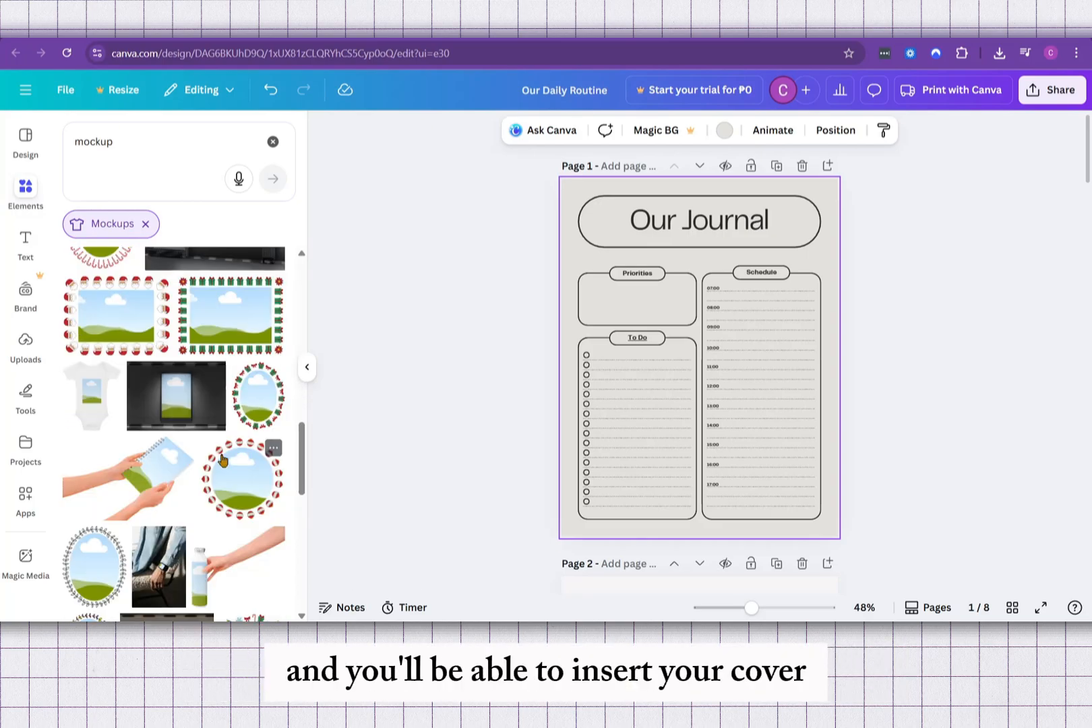